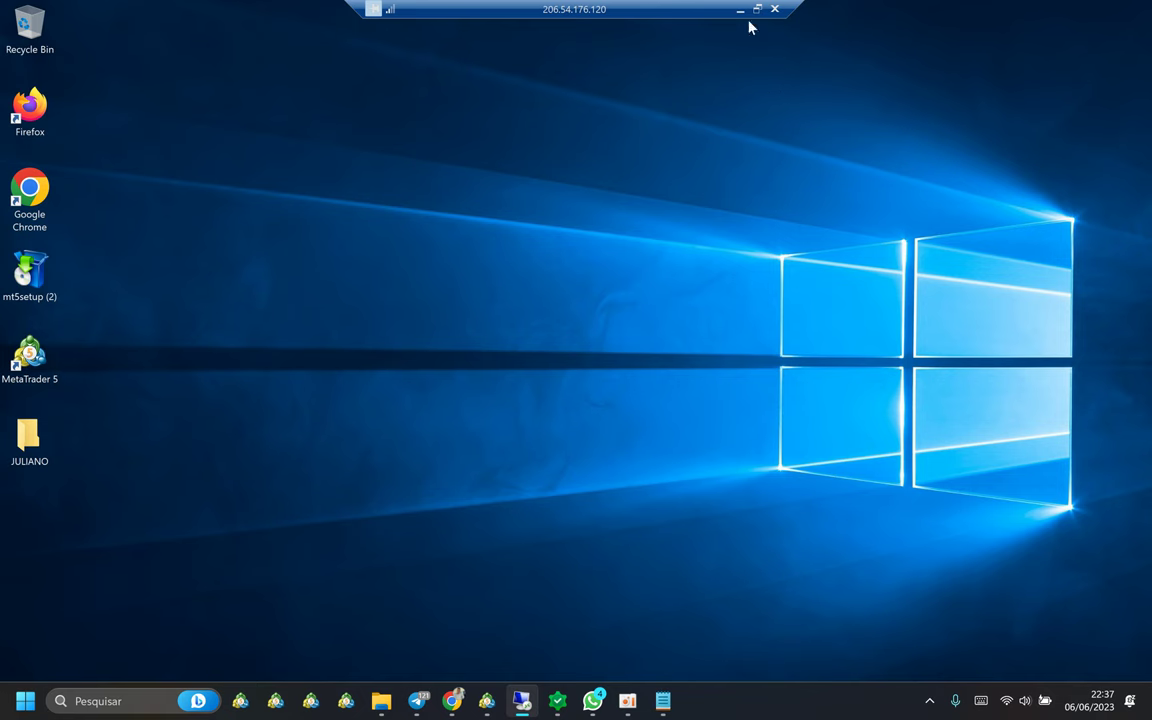
left_click(741, 10)
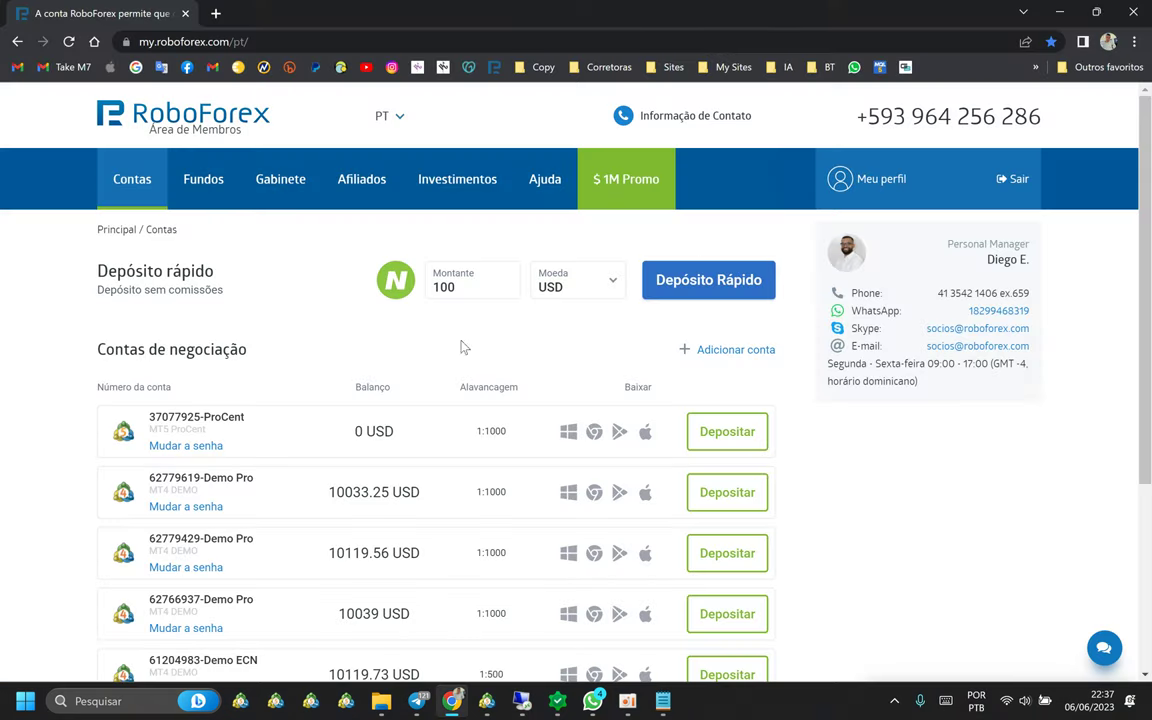
left_click(522, 701)
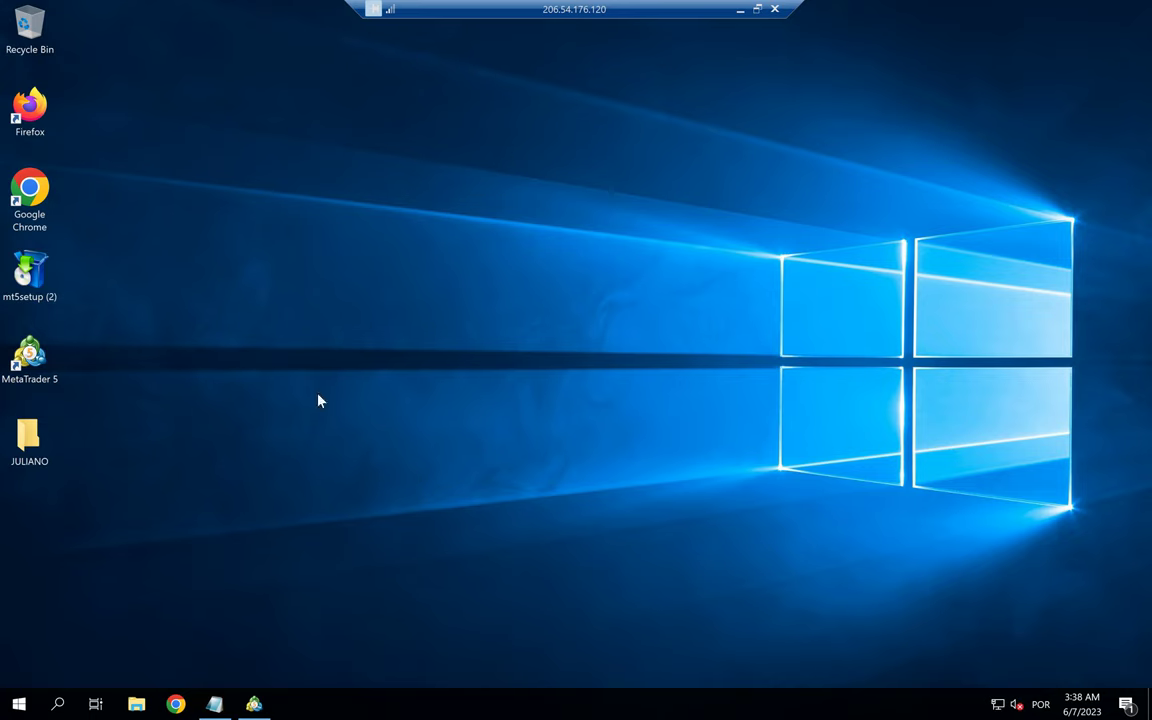
left_click_drag(53, 575, 120, 160)
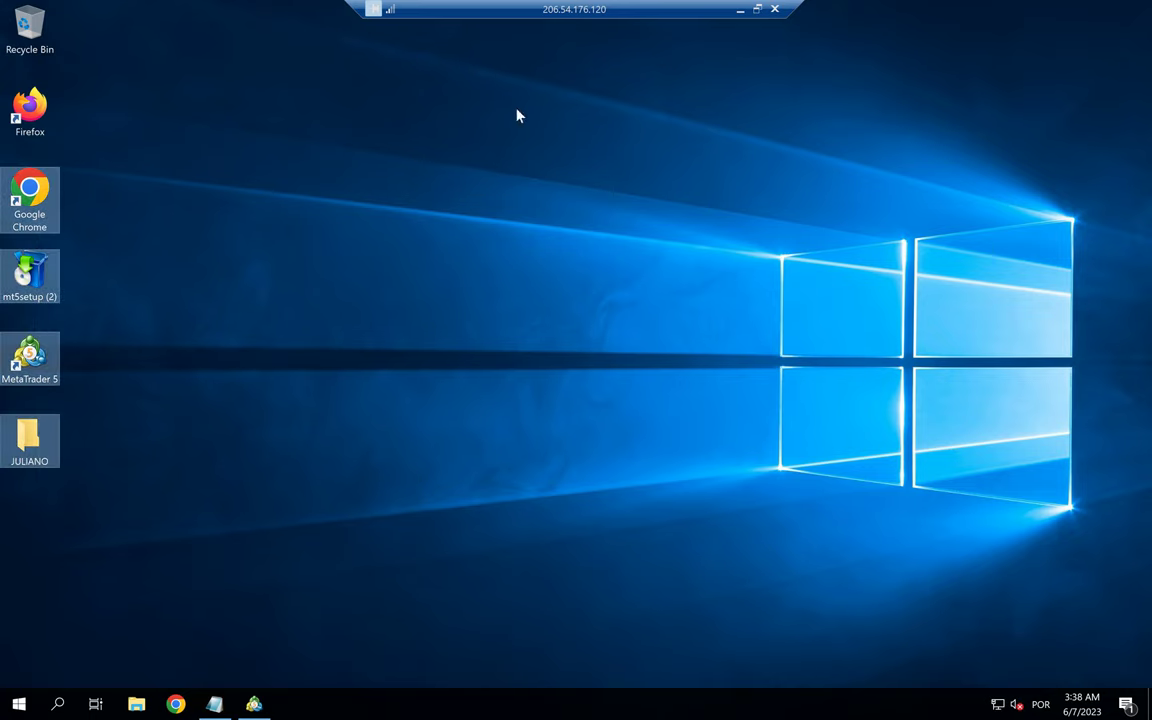
left_click(377, 228)
left_click(30, 355)
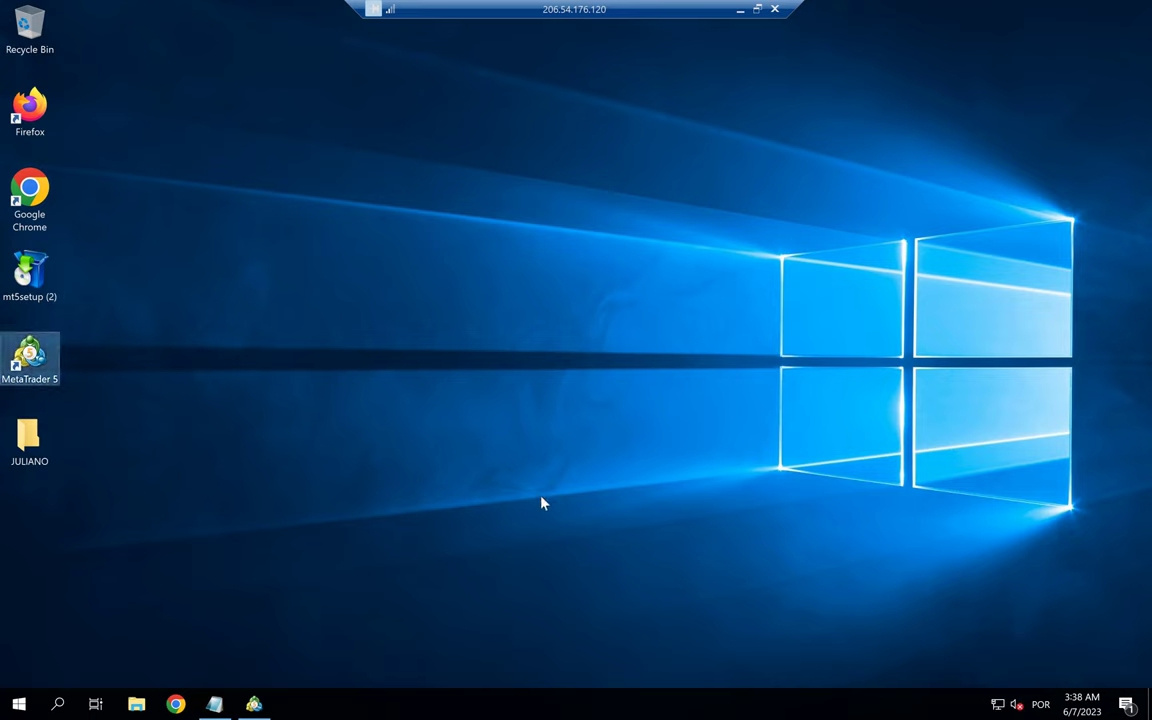
left_click(163, 355)
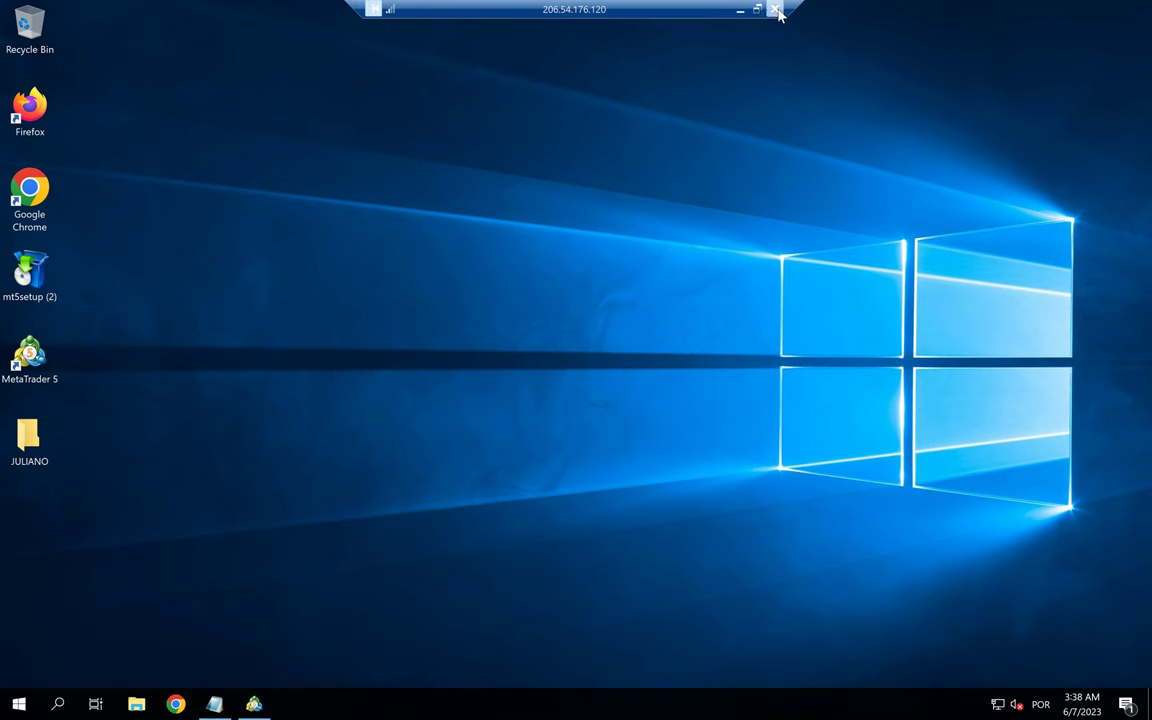
Show the MetaTrader 5 terminal running on the VPS with its account balance row, and leave the remote session.
mouse_move(265, 707)
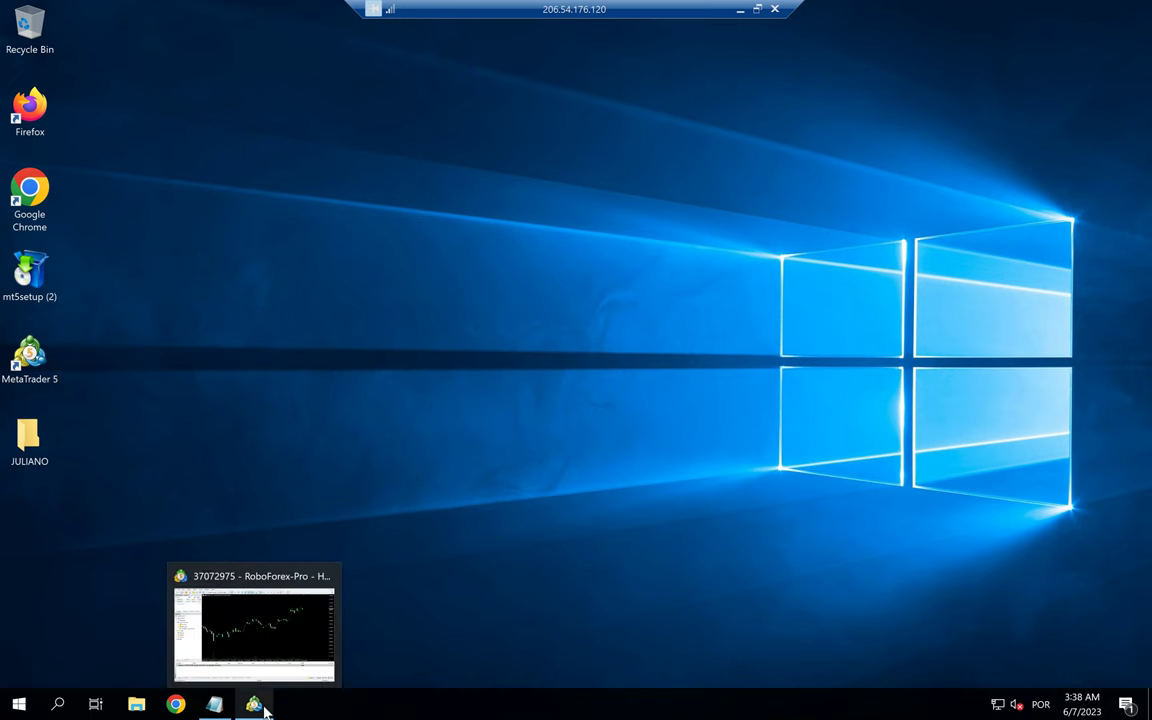
left_click(270, 610)
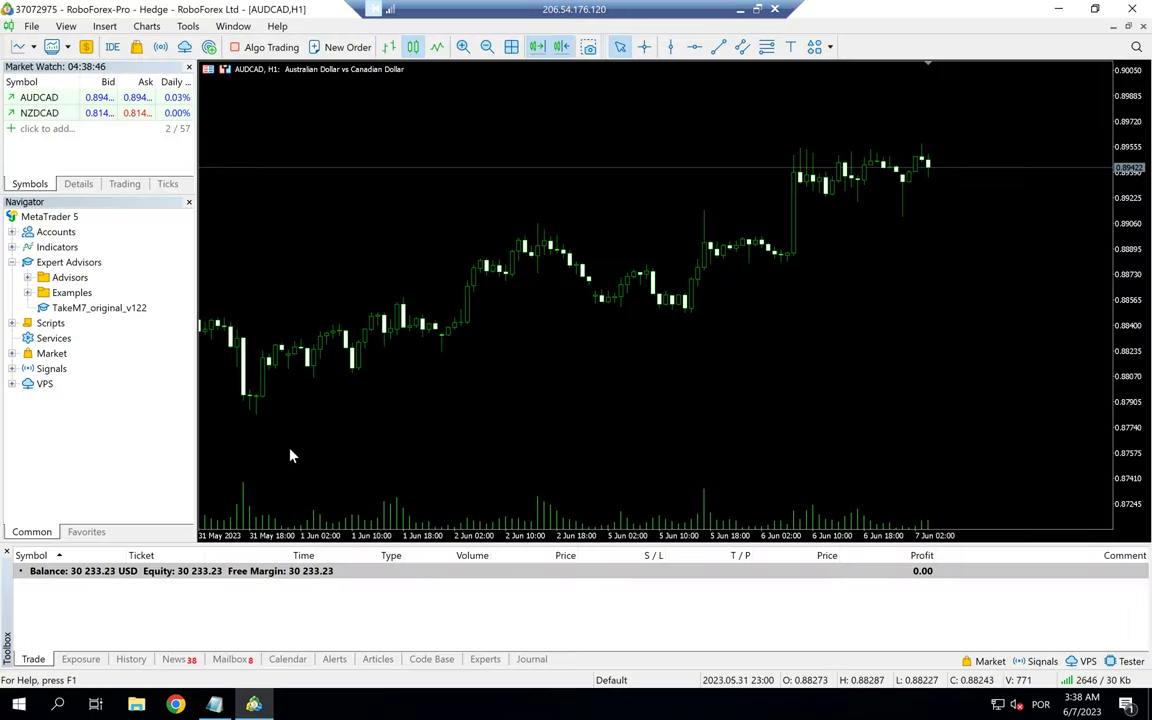
left_click(155, 571)
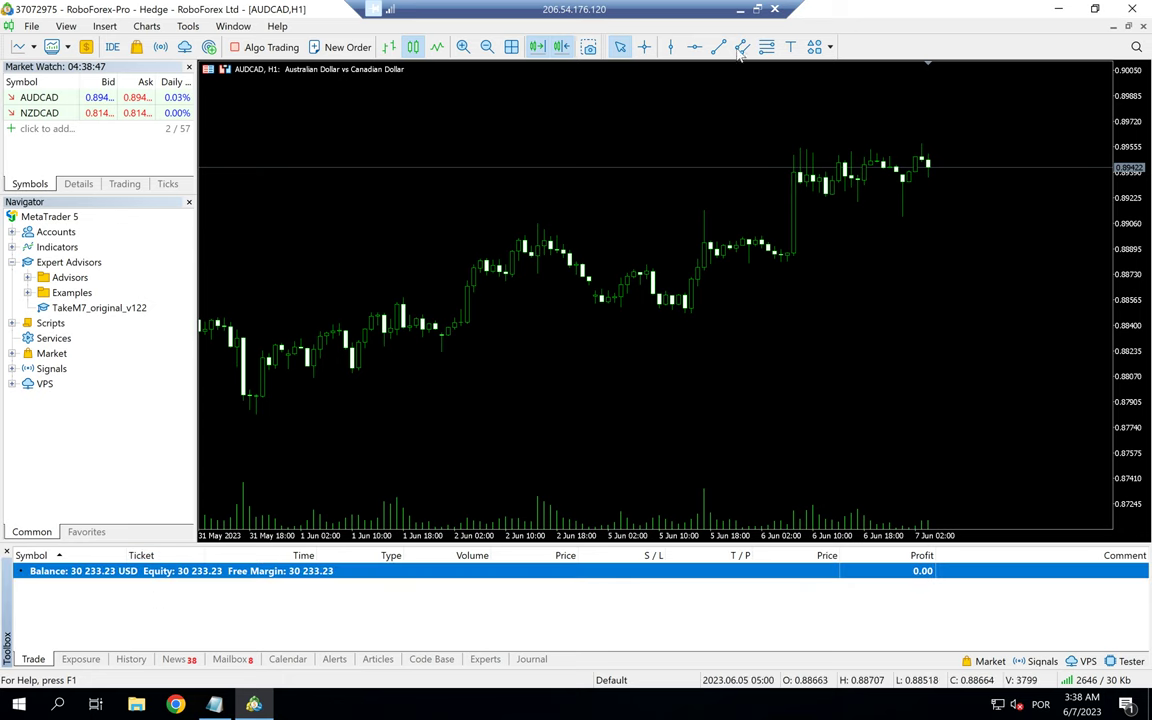
left_click(740, 9)
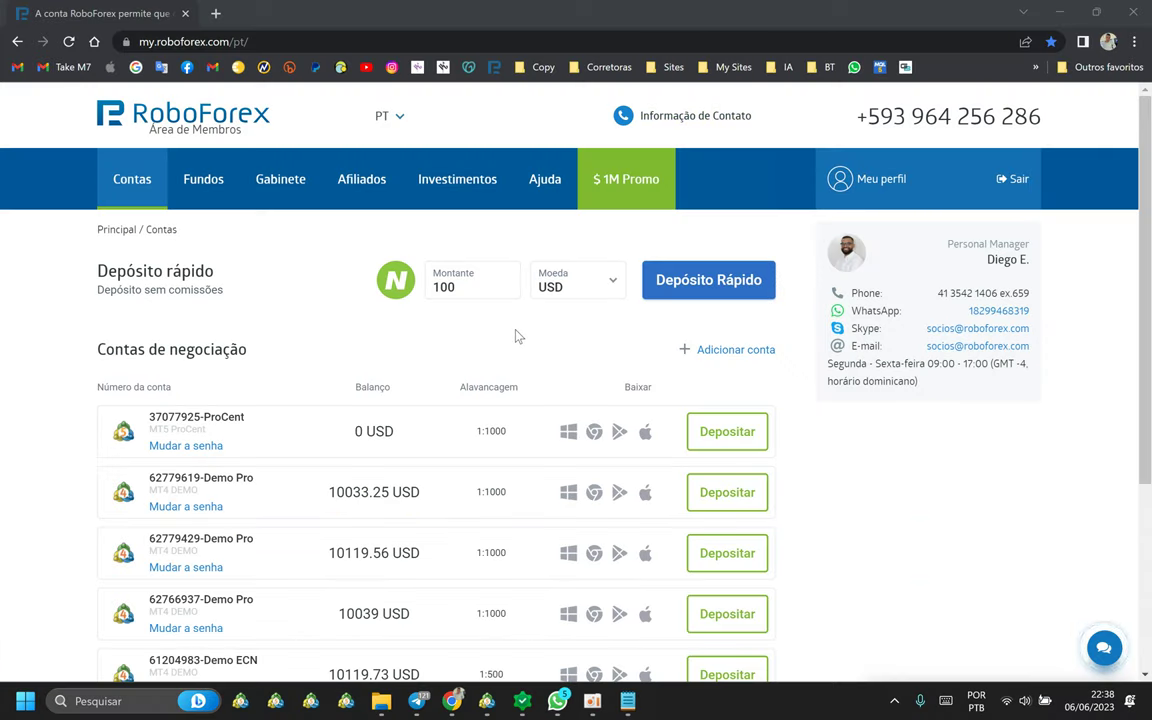
Reconnect to the VPS with the client's saved connection in the VM CLIENTES folder and select the account balance row in MetaTrader 5.
key("super+d")
double_click(880, 40)
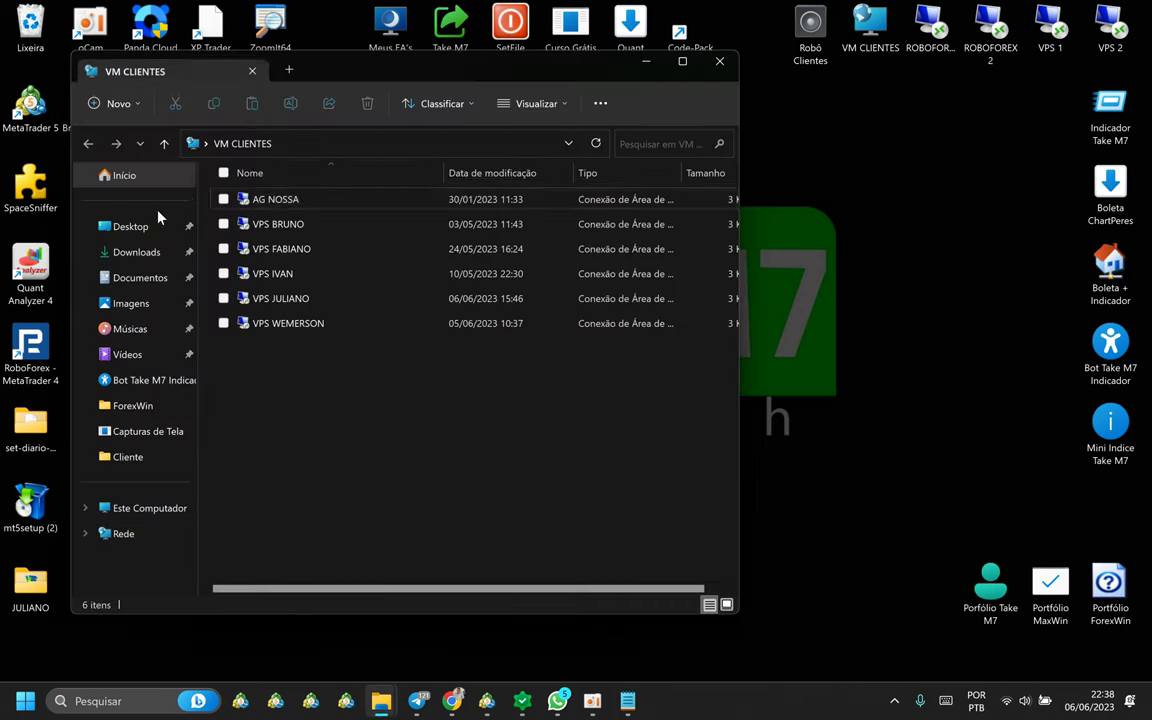
double_click(285, 297)
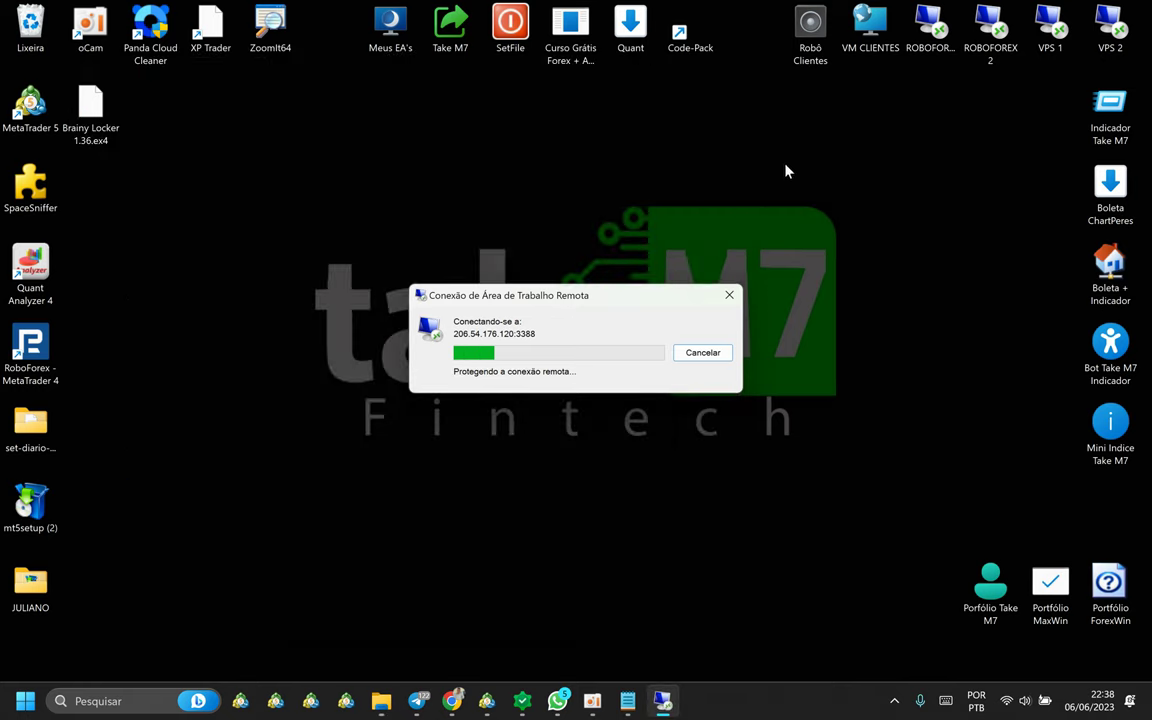
left_click(646, 61)
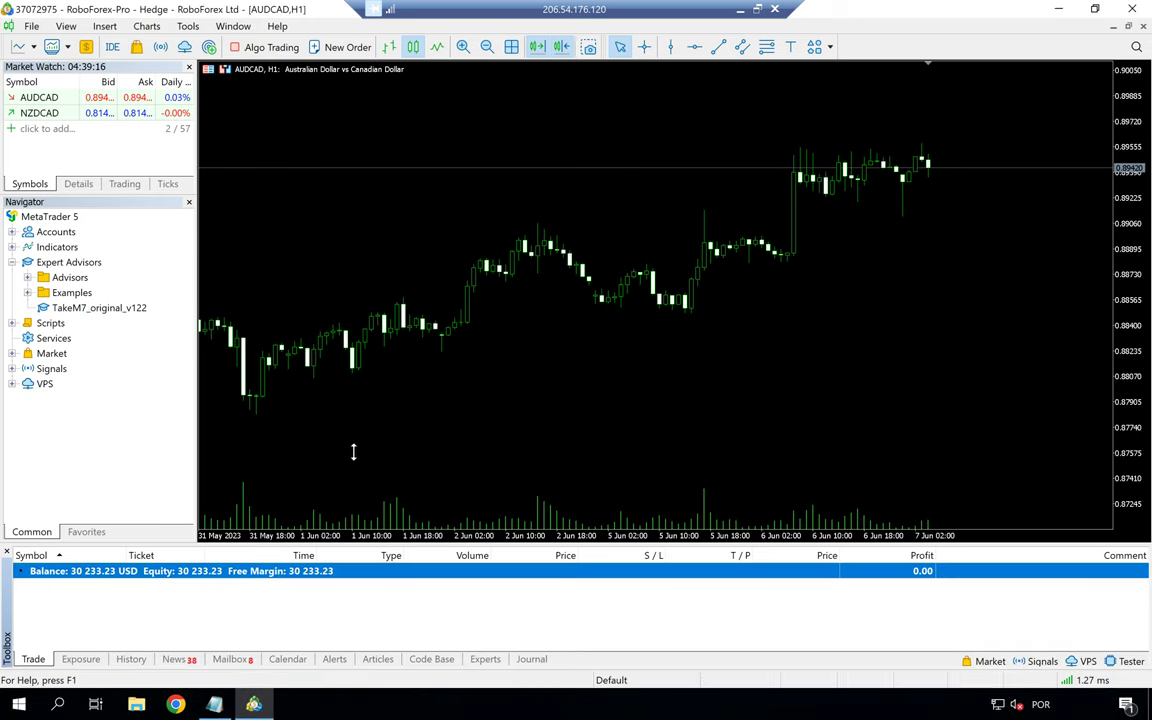
left_click(237, 575)
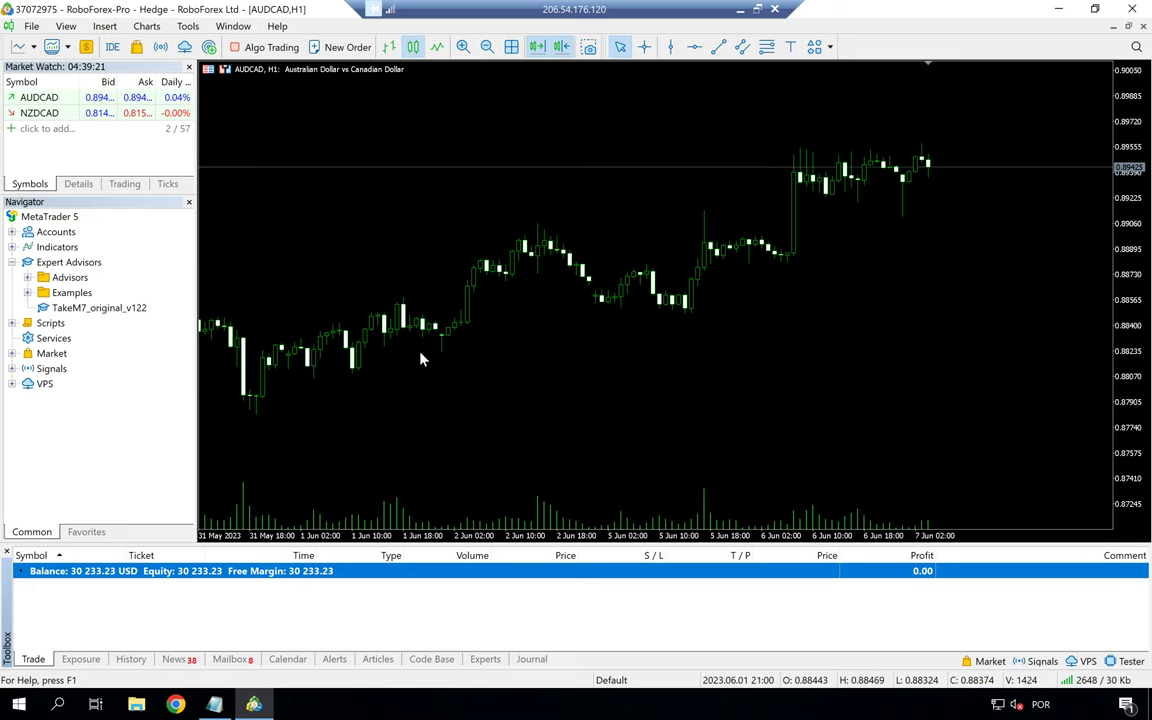
Leave the remote session on standby and open the Seu Servidor VPS 2.0 page in the RoboForex members area.
left_click(739, 9)
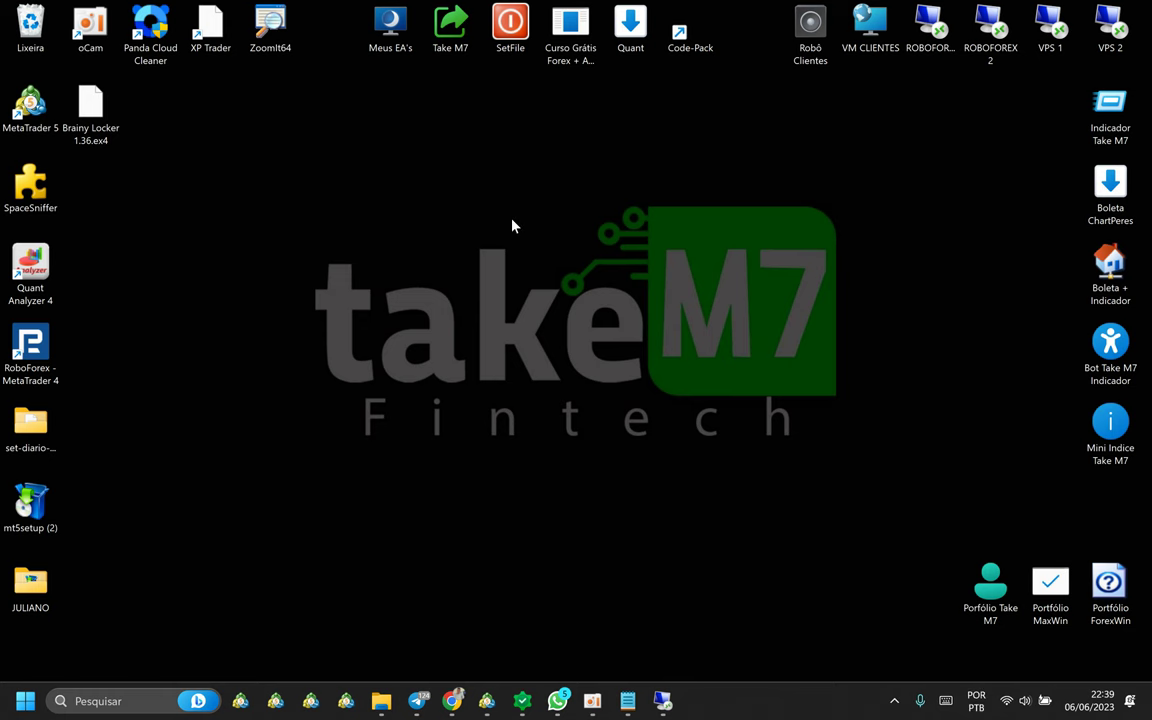
left_click(452, 701)
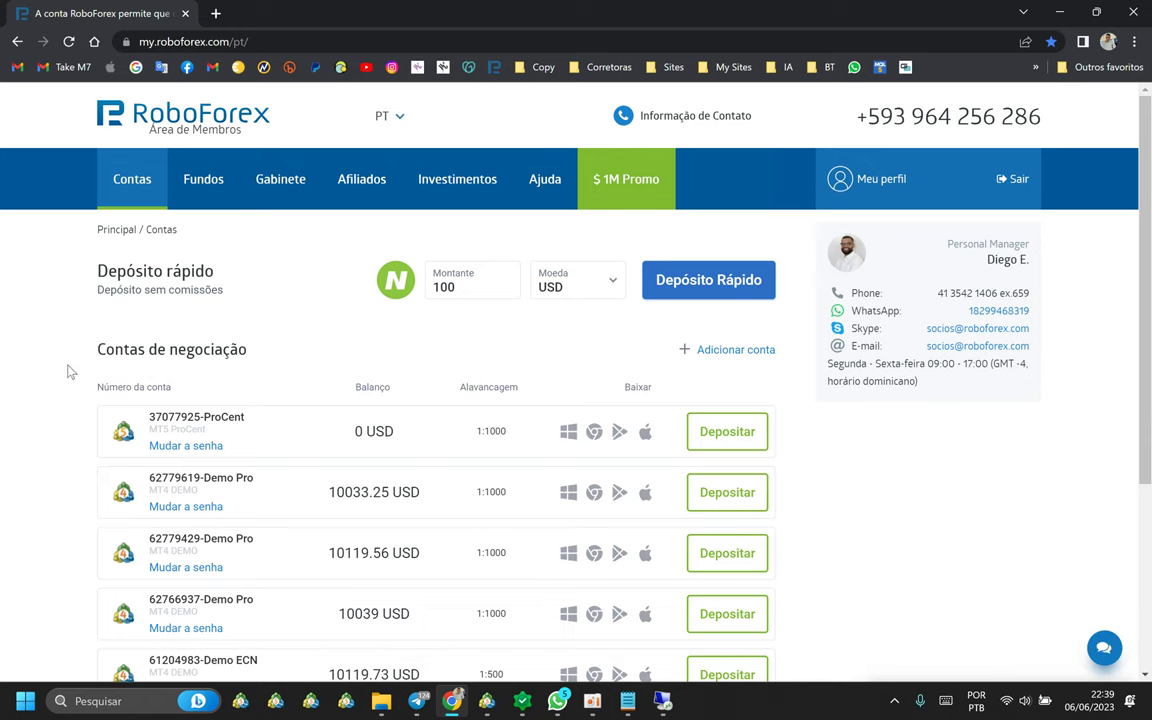
mouse_move(282, 196)
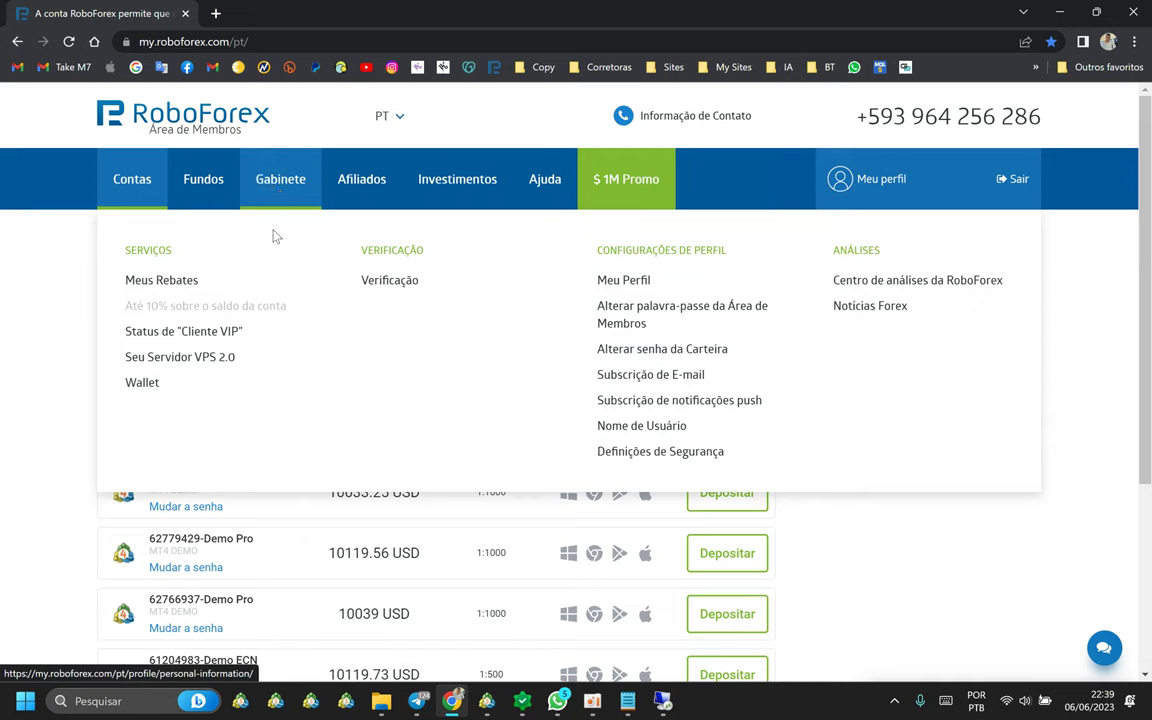
left_click(158, 360)
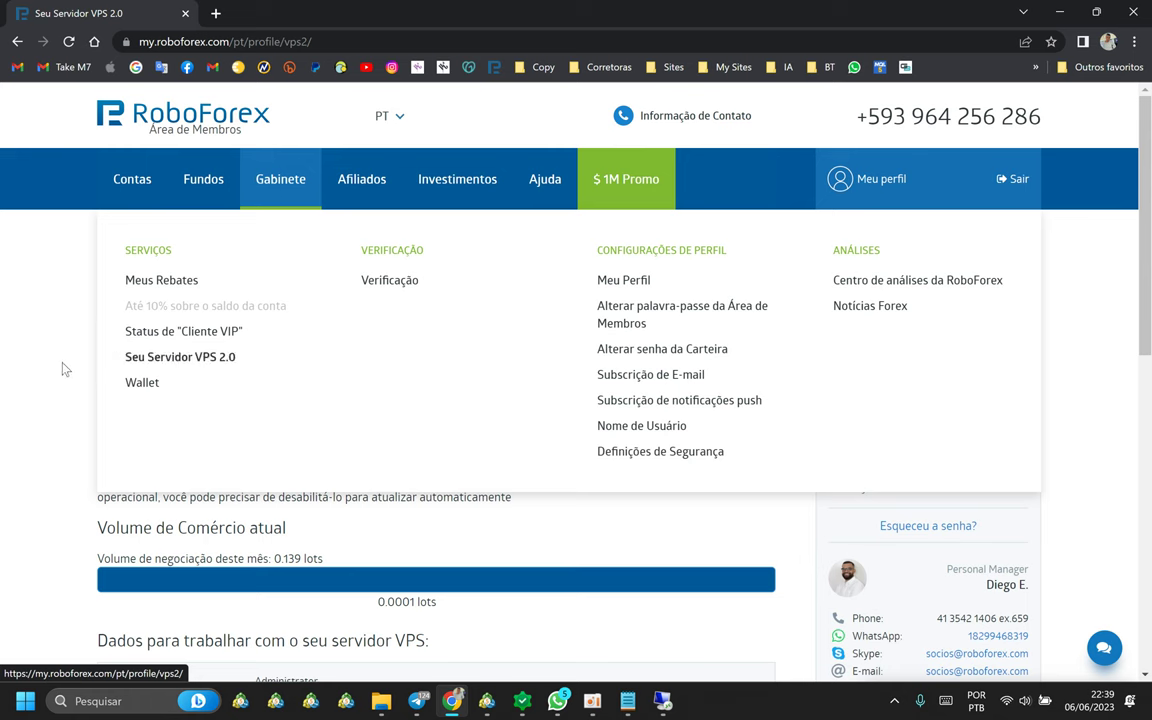
mouse_move(183, 314)
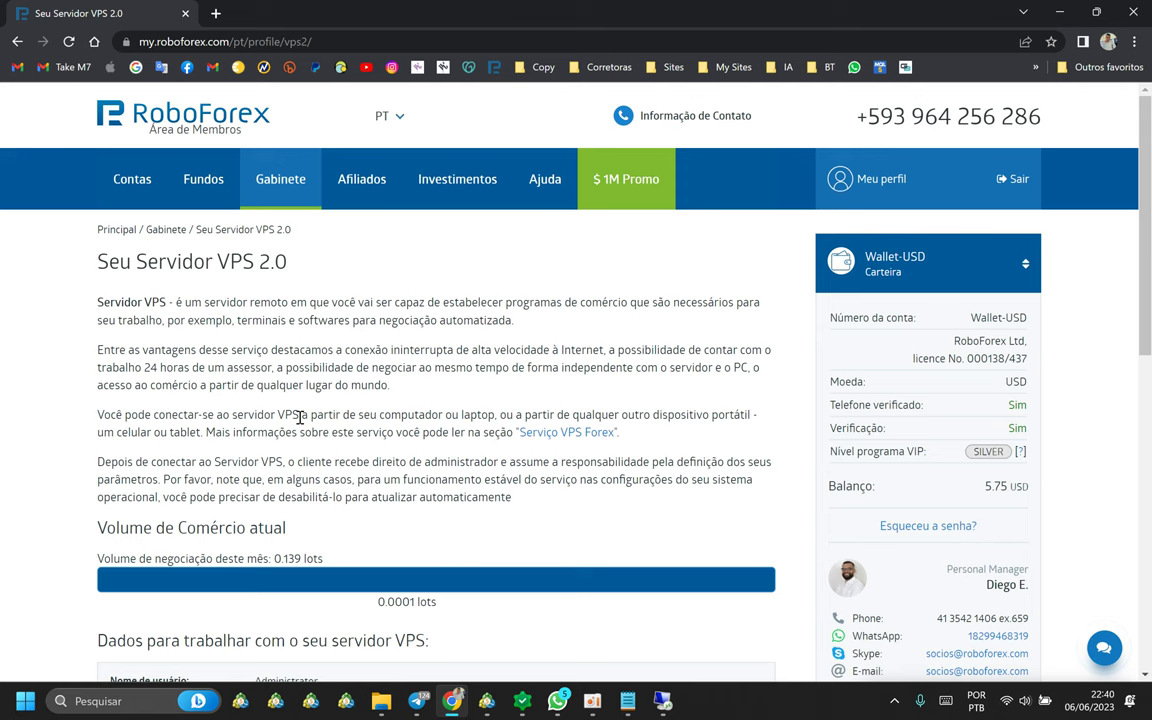
Check the results of the two Take M7 robots in the local MetaTrader 5 and return to the RoboForex page.
left_click(496, 707)
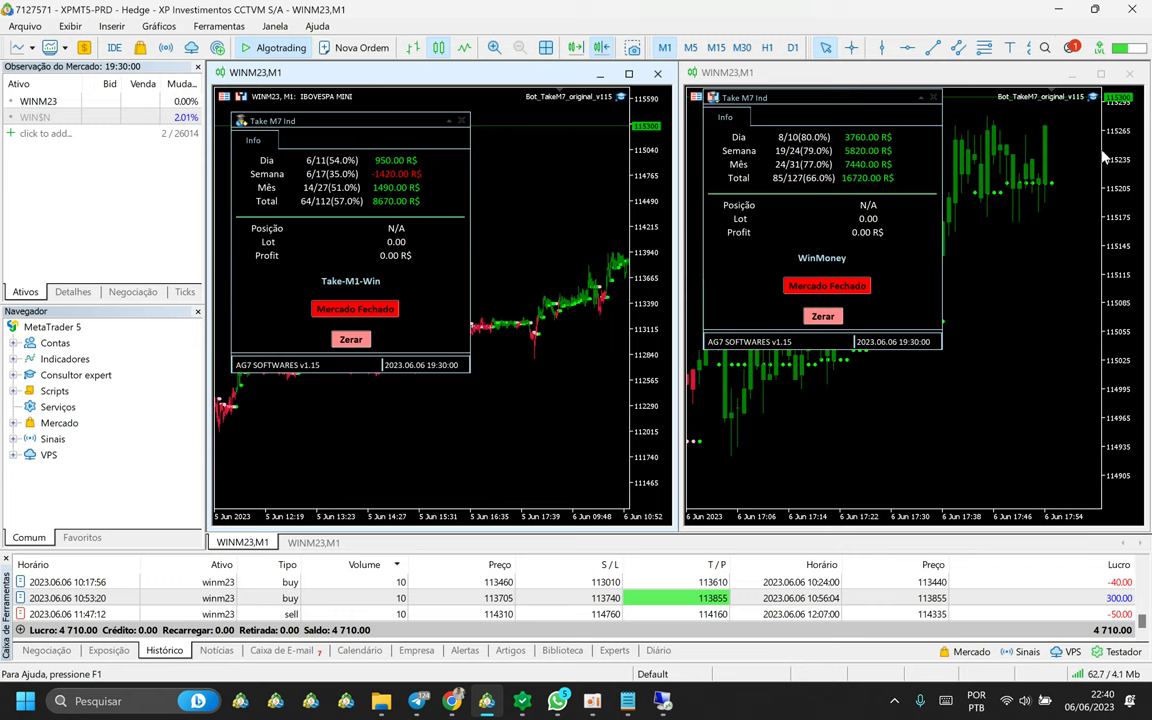
left_click(954, 166)
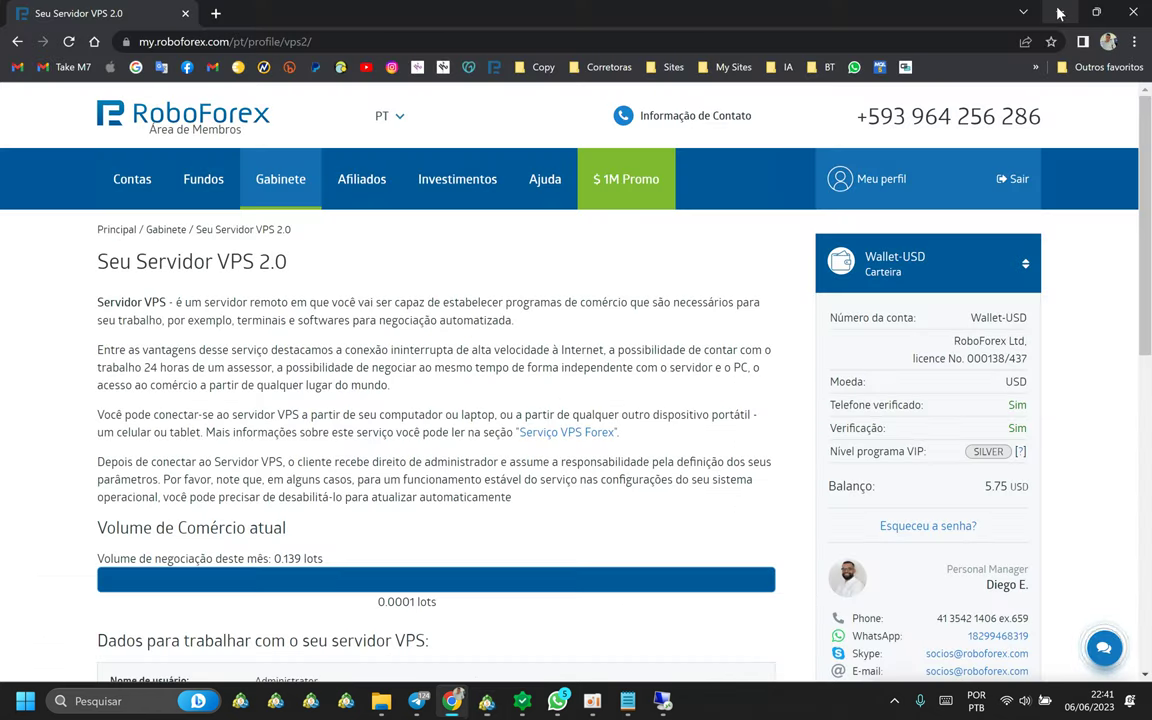
left_click(1058, 10)
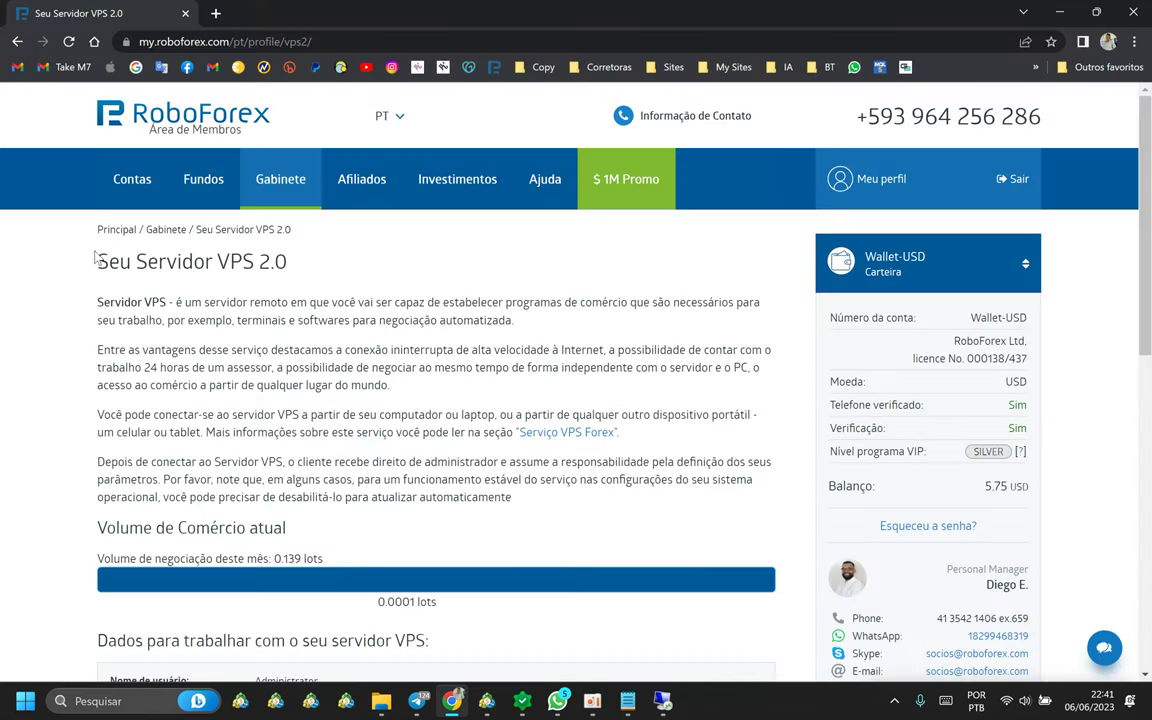
Look through the wallets and trading accounts listed under Wallet-USD, keeping the current wallet selected.
left_click(887, 272)
left_click(884, 274)
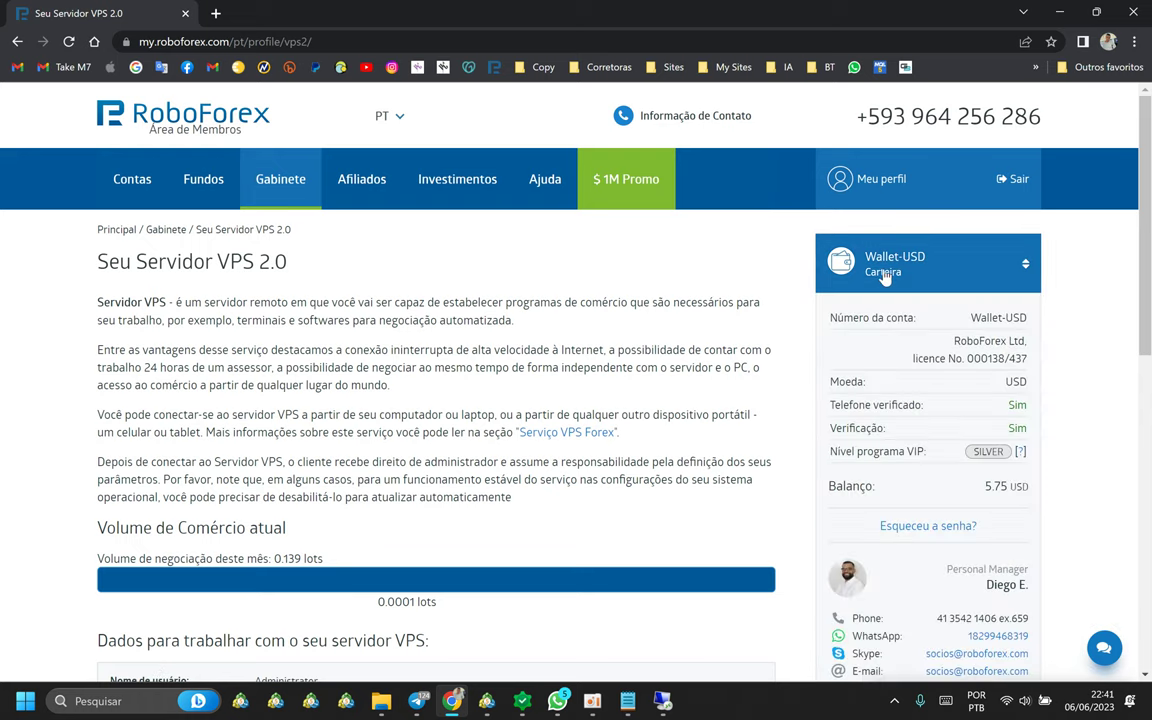
left_click(887, 268)
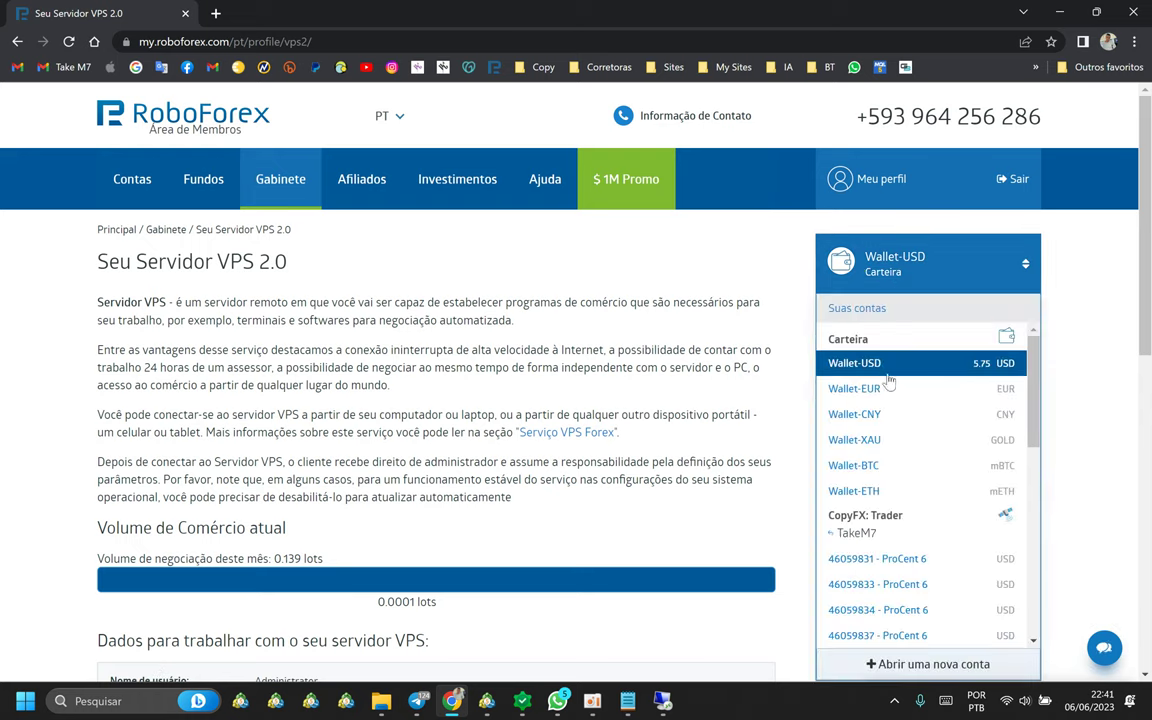
scroll(889, 371, "down", 5)
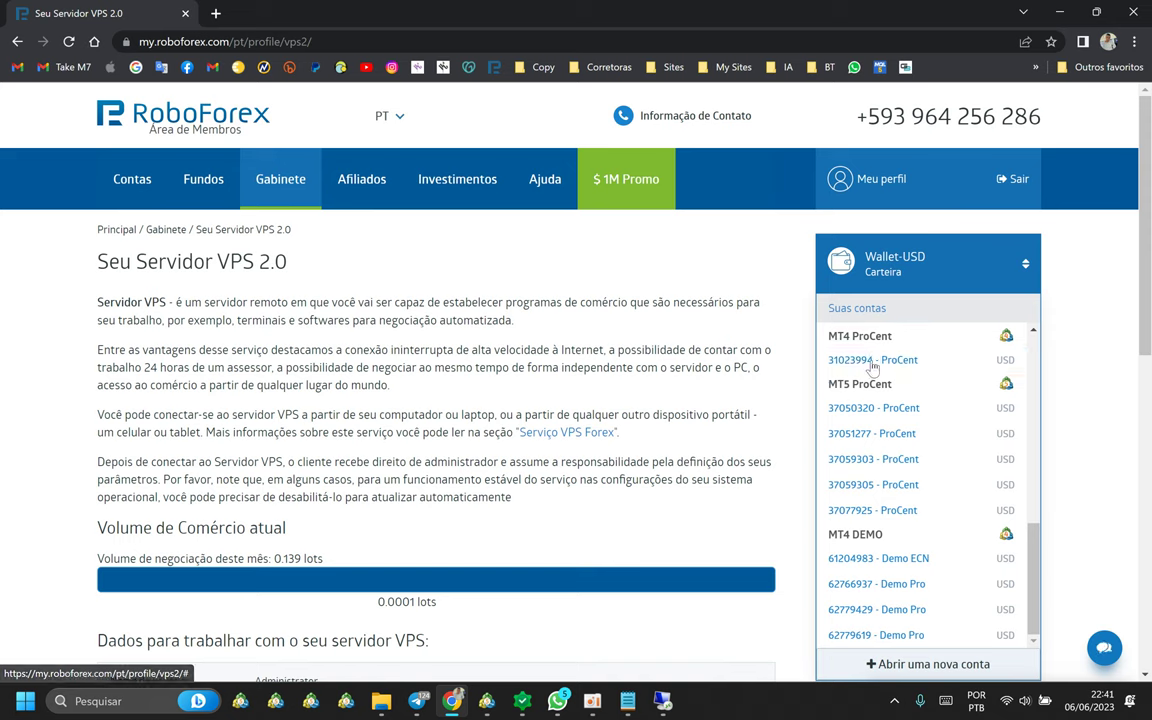
scroll(872, 368, "up", 2)
left_click(877, 260)
left_click(877, 260)
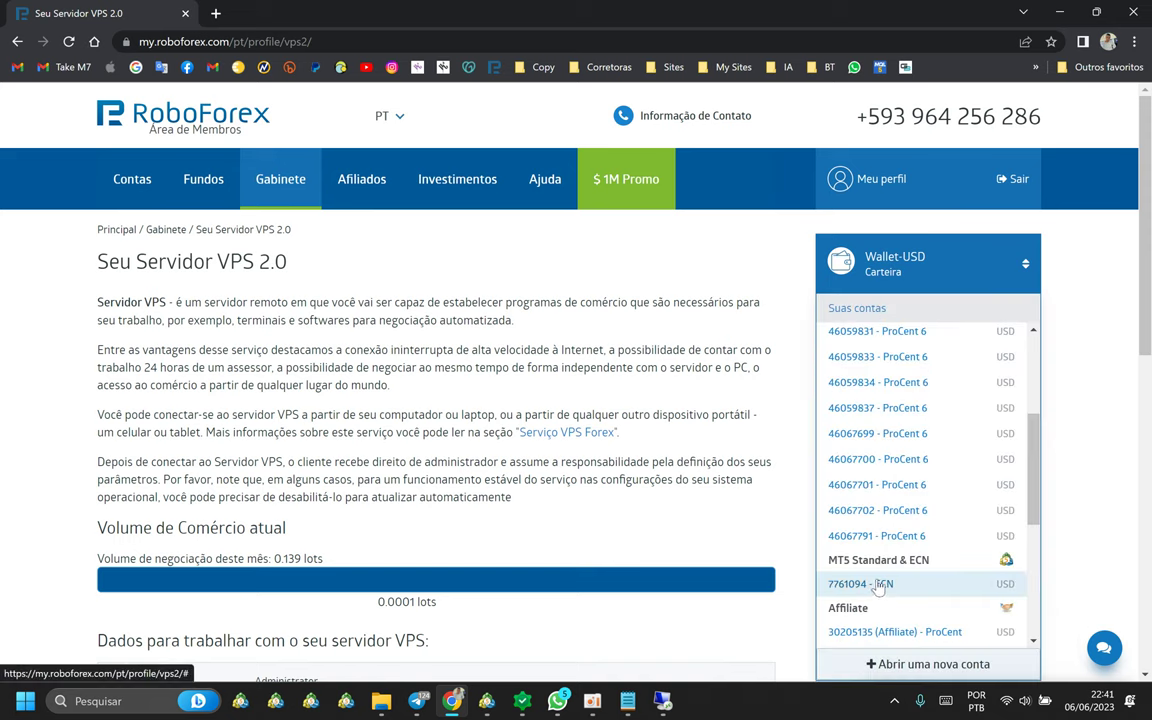
left_click(771, 291)
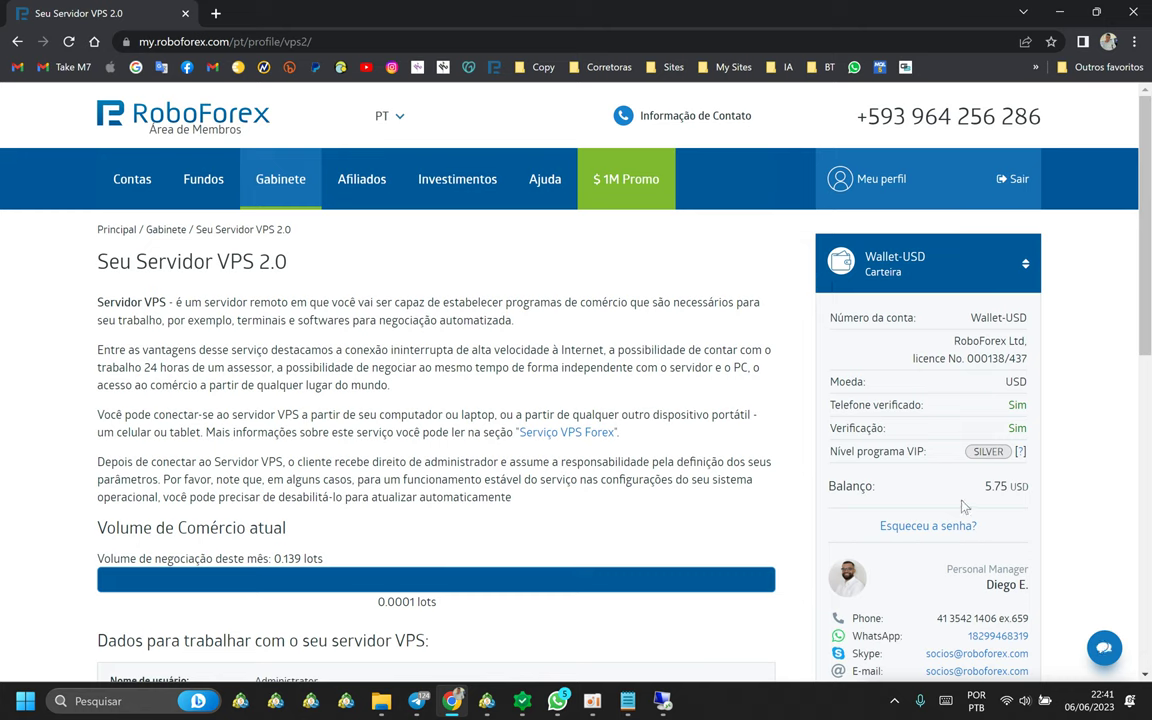
Highlight the Wallet-USD balance on the VPS page to examine the available funds.
left_click_drag(984, 487, 1021, 493)
triple_click(1030, 487)
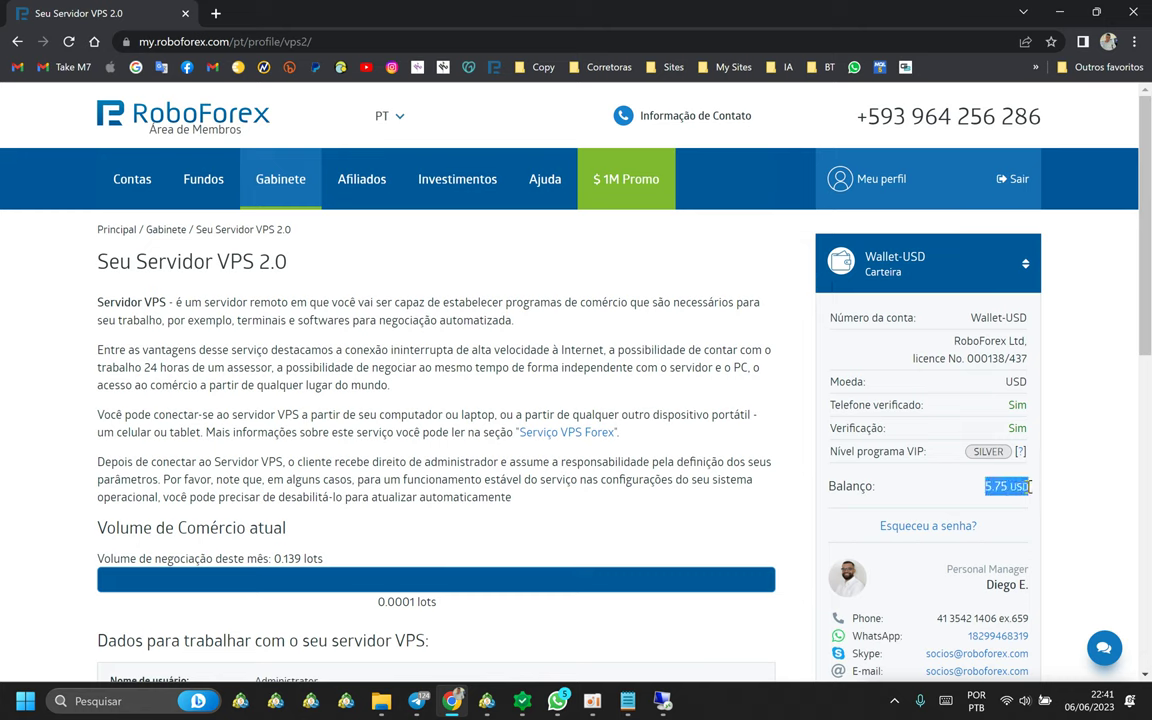
left_click(992, 489)
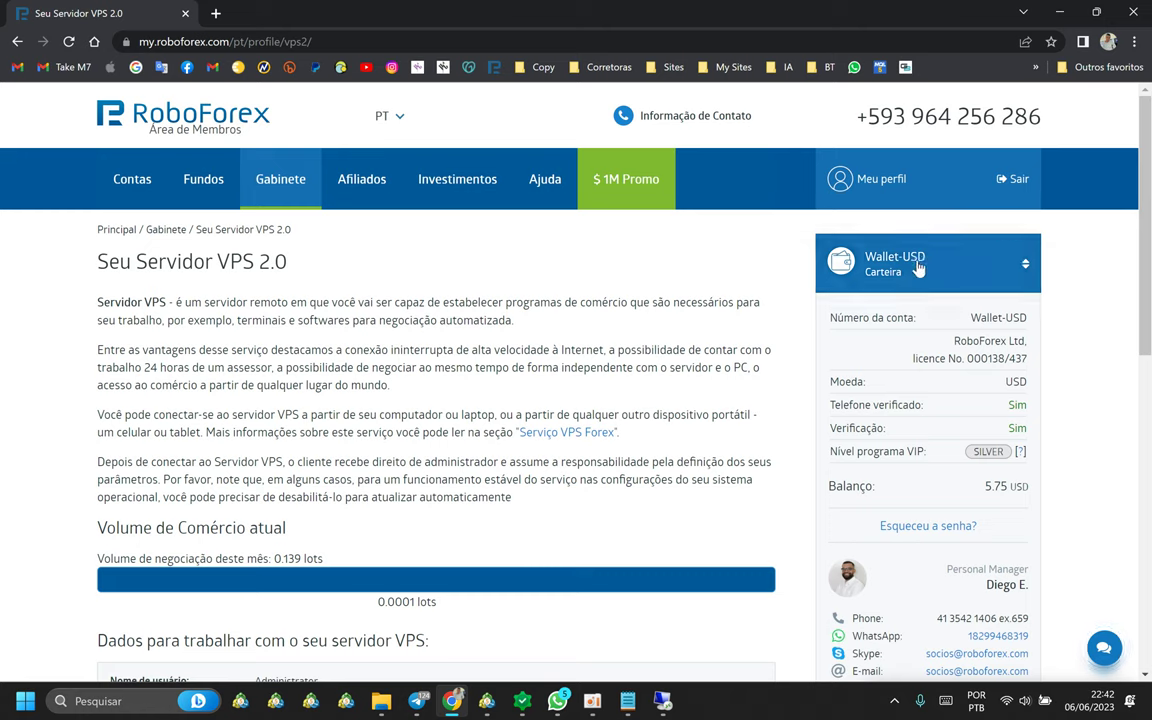
left_click_drag(1030, 487, 982, 487)
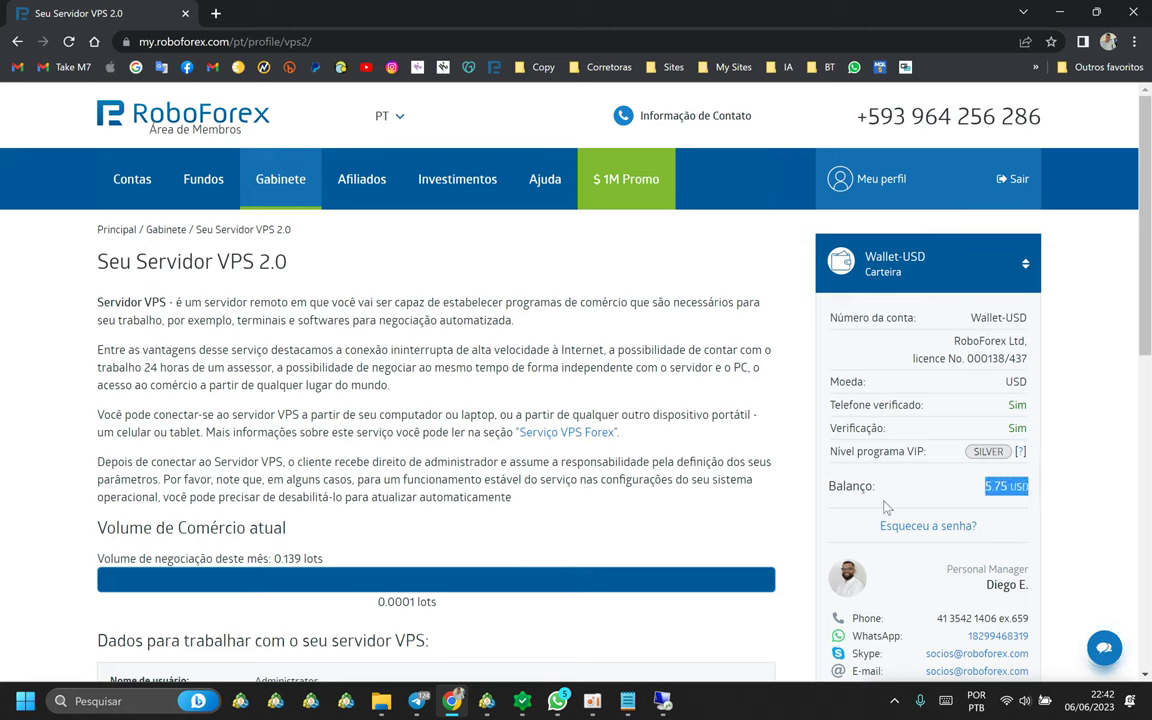
left_click(878, 489)
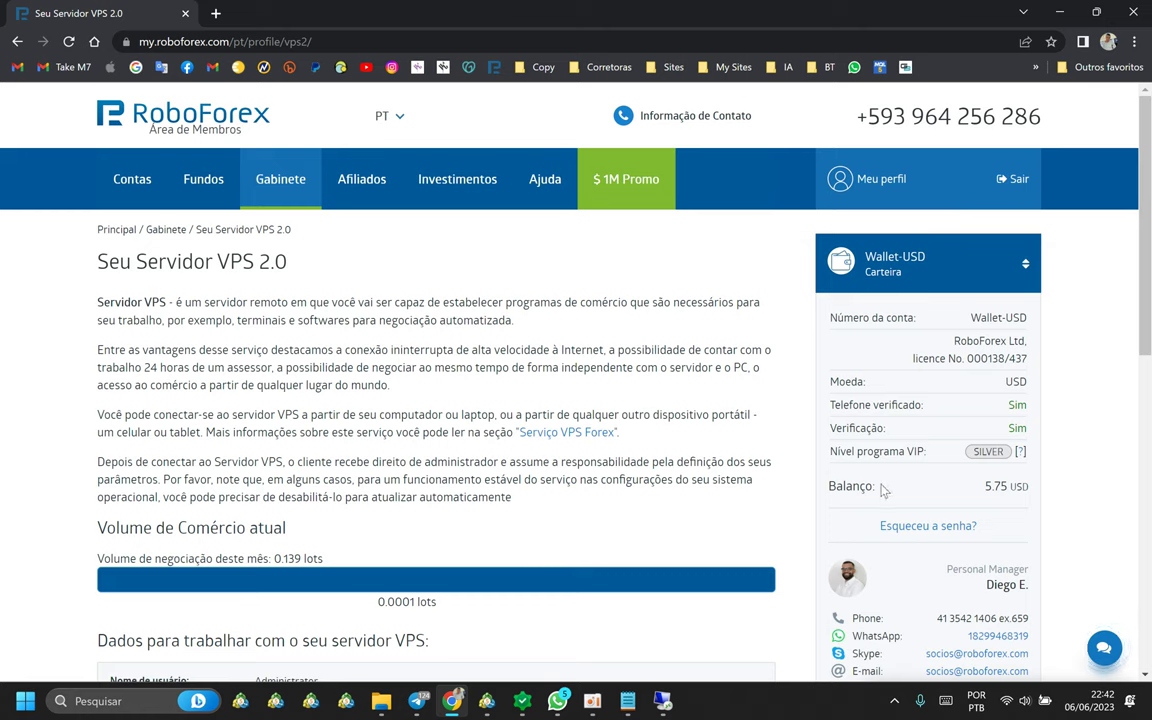
double_click(993, 487)
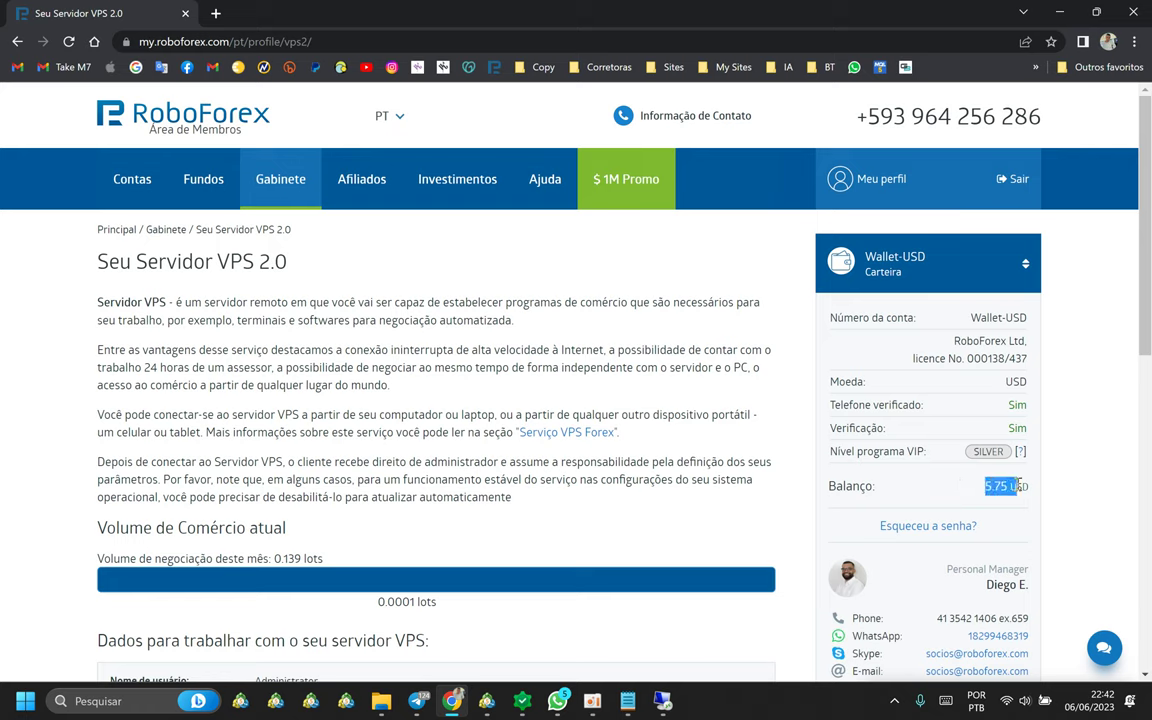
left_click(965, 495)
Show the local desktop, search for CONEXÃO and open Conexão de Área de Trabalho Remota.
key("super+d")
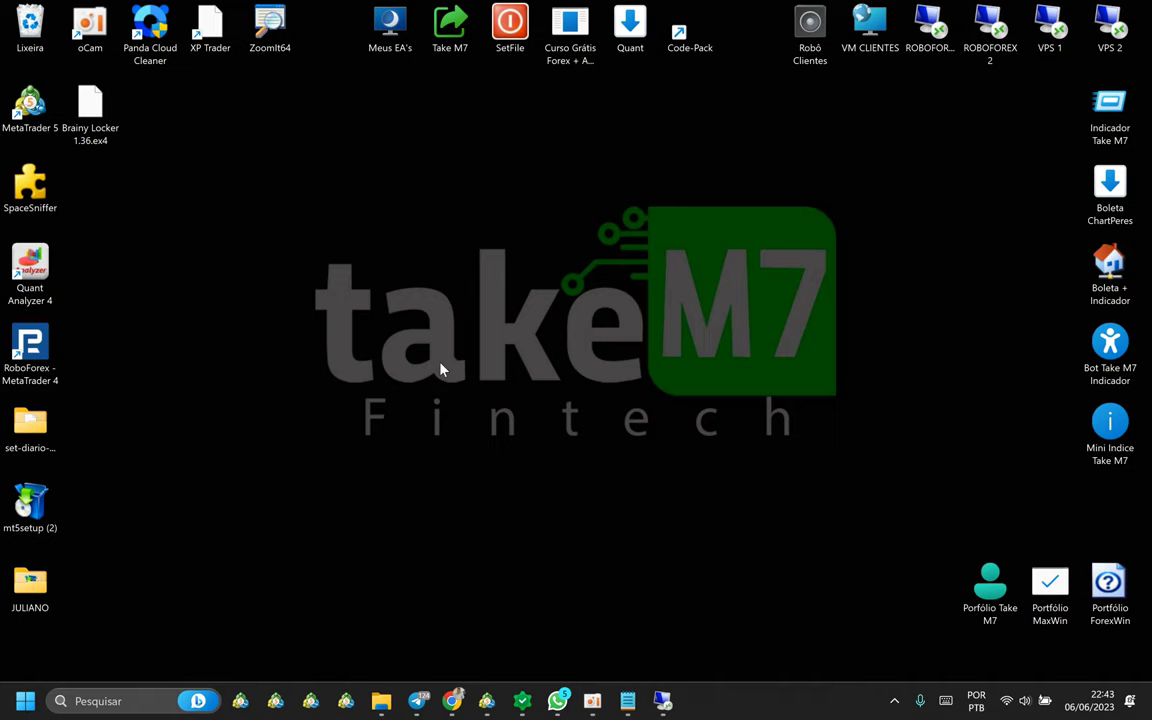
left_click(25, 703)
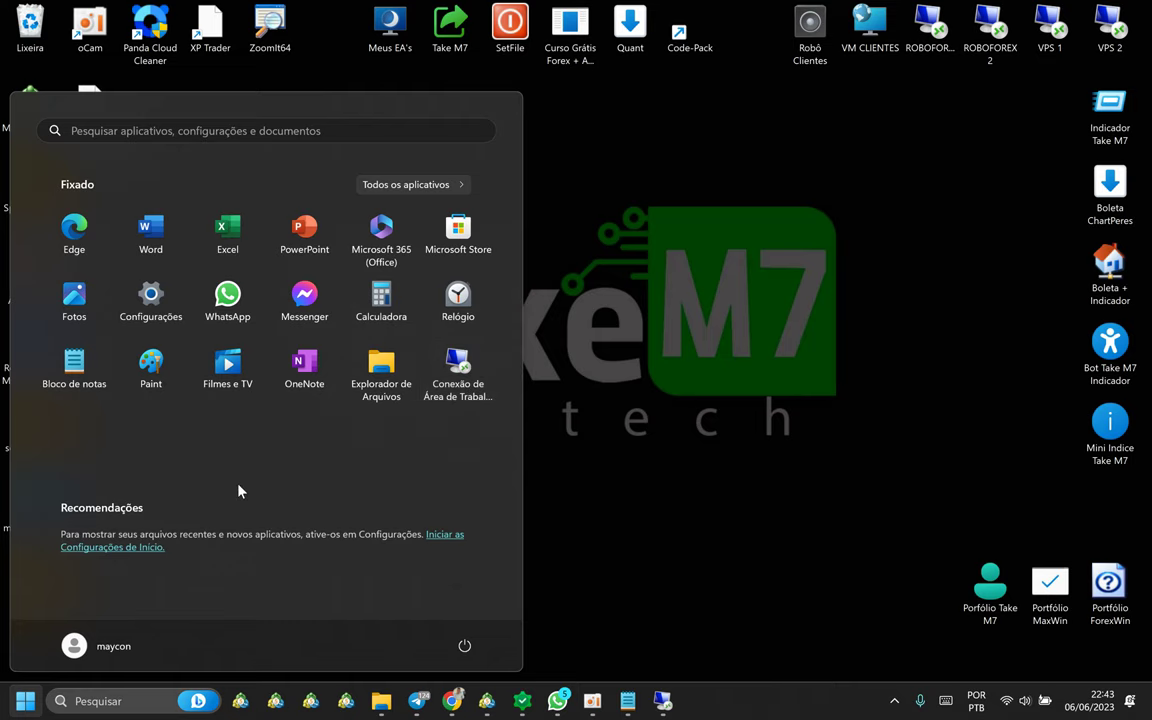
type("CONEX")
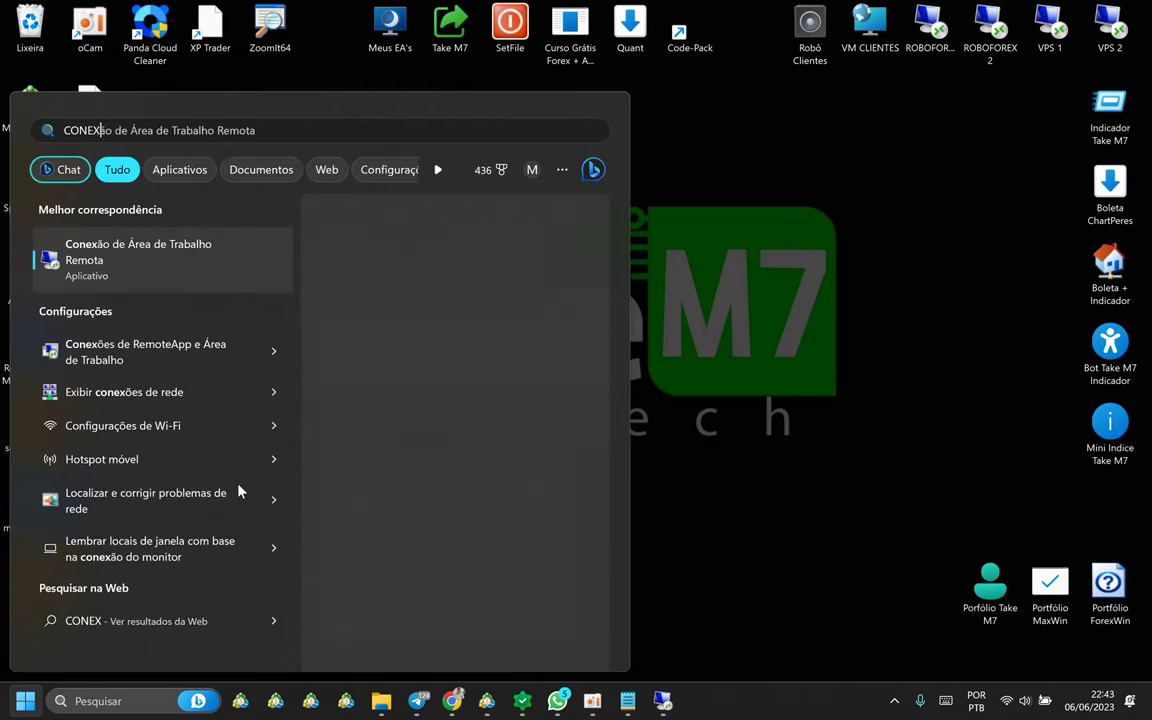
type("ÃO")
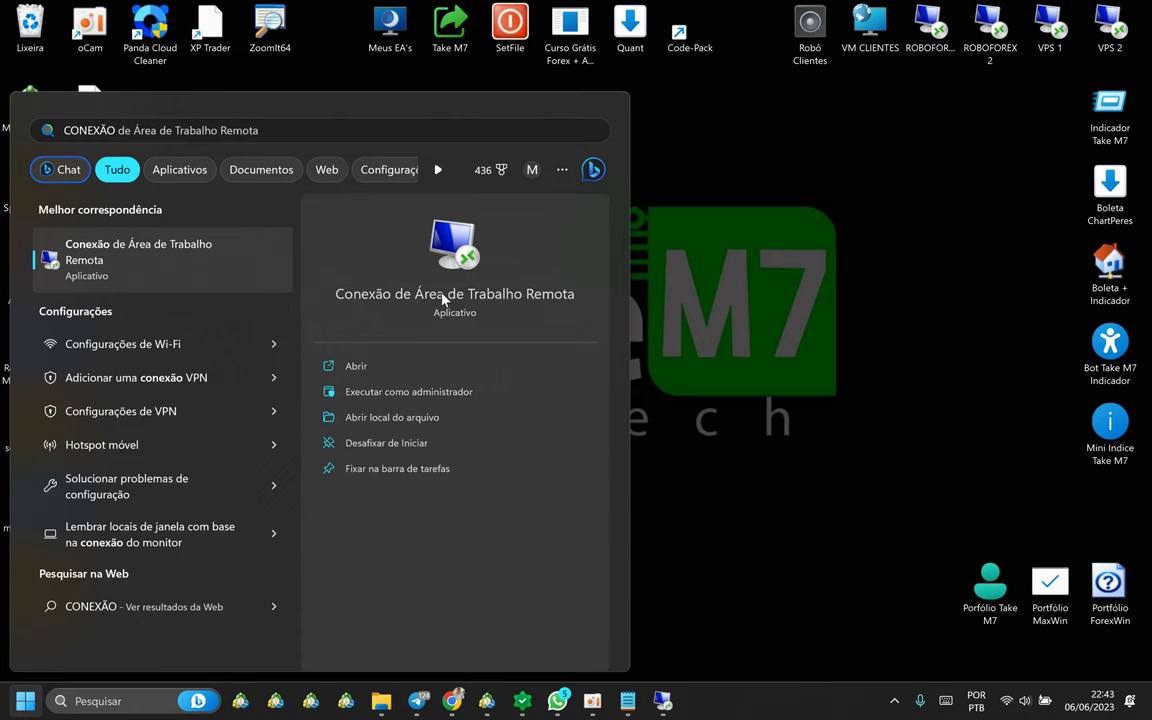
key("Return")
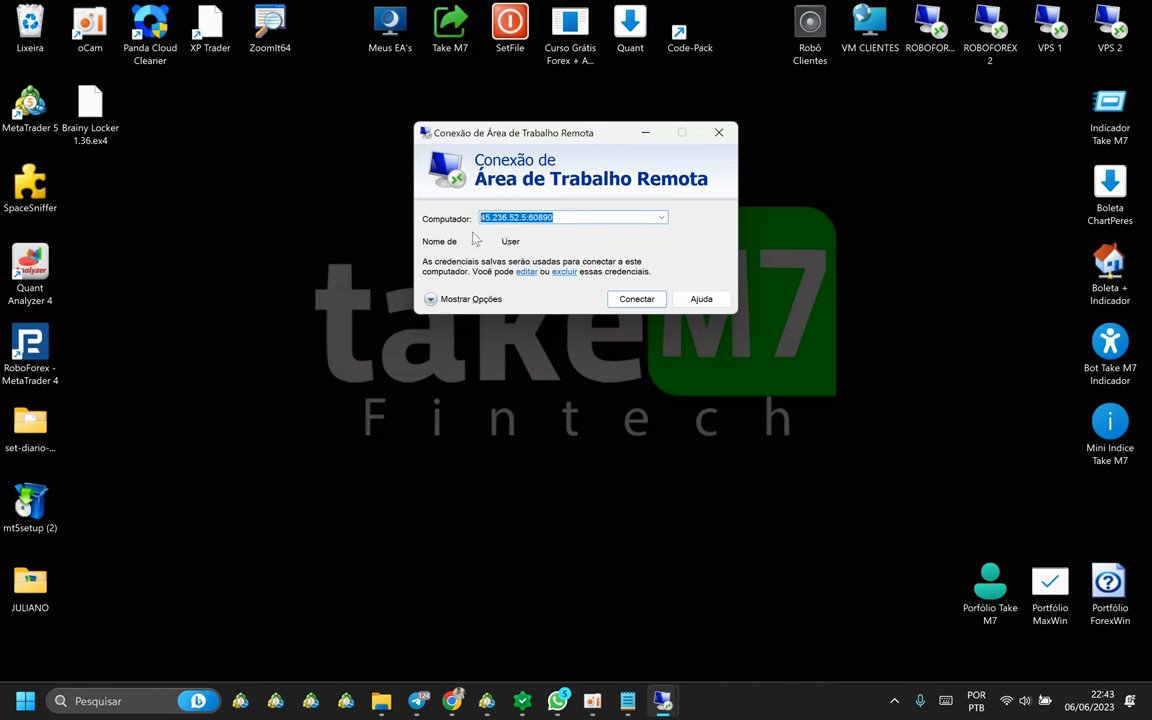
key("BackSpace")
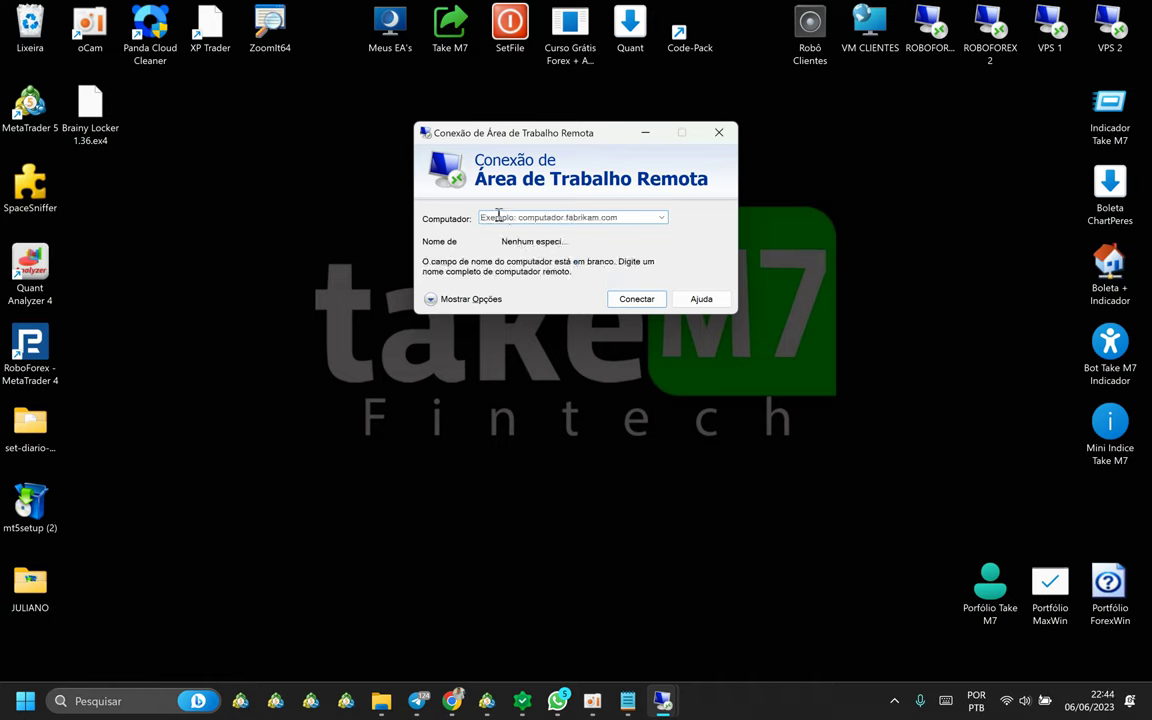
left_click(499, 217)
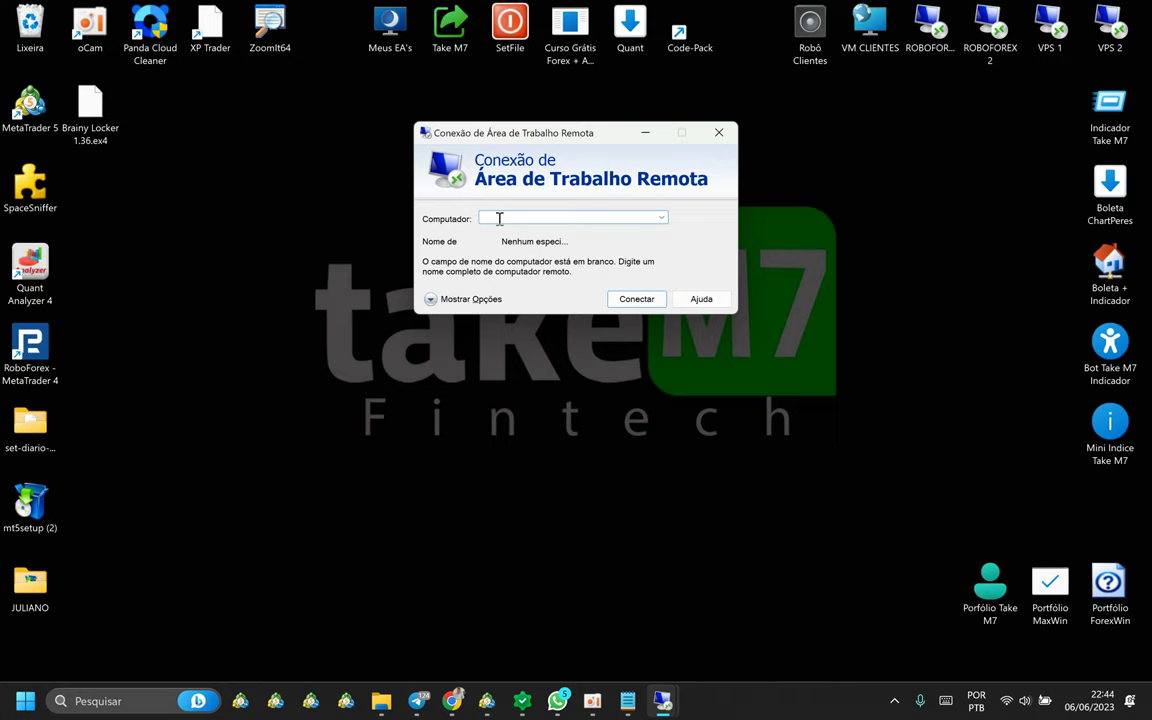
left_click(660, 217)
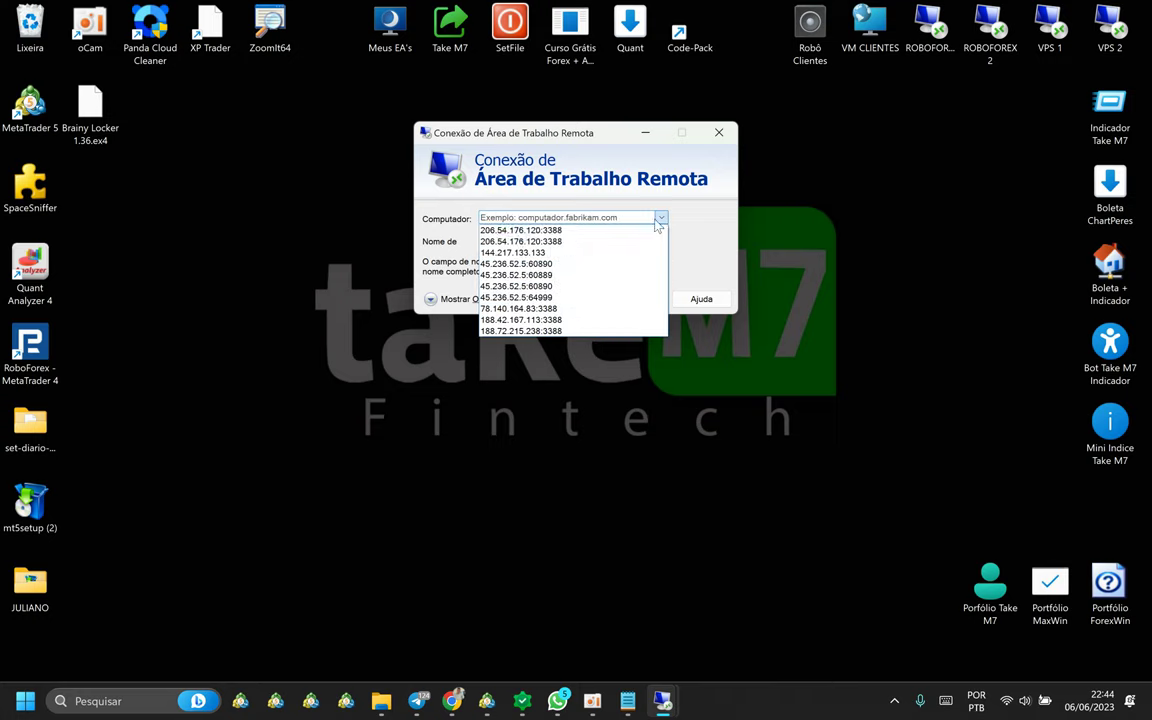
left_click(519, 230)
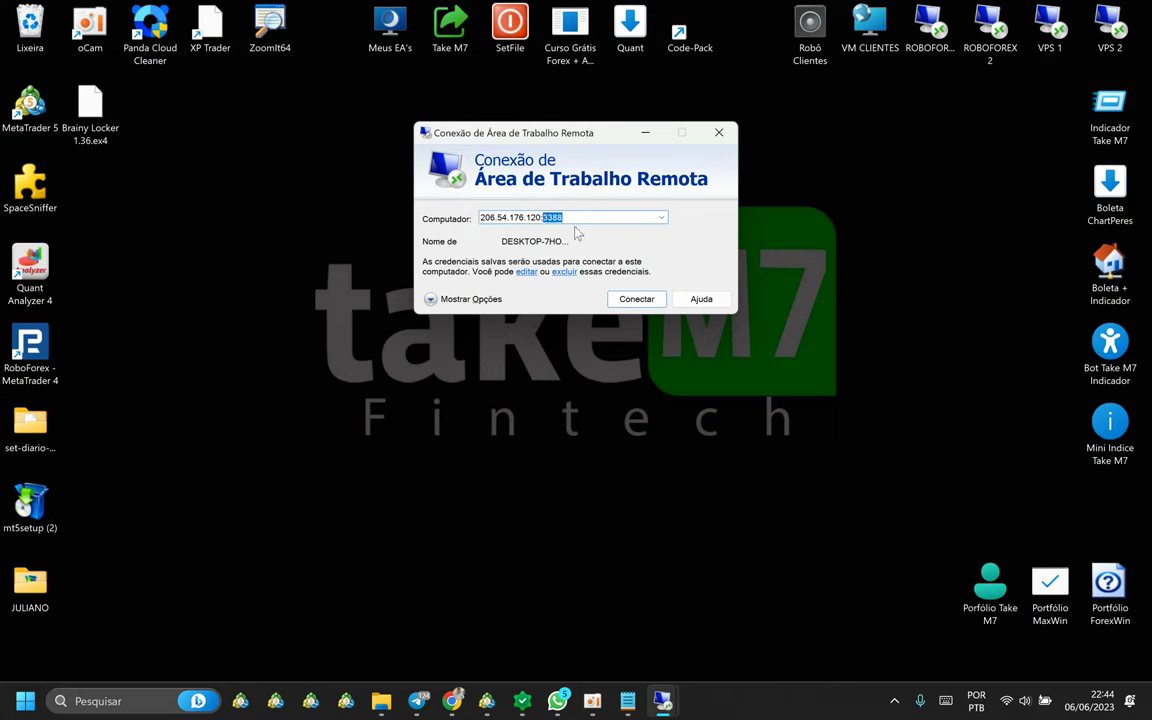
left_click(566, 218)
left_click_drag(563, 218, 482, 225)
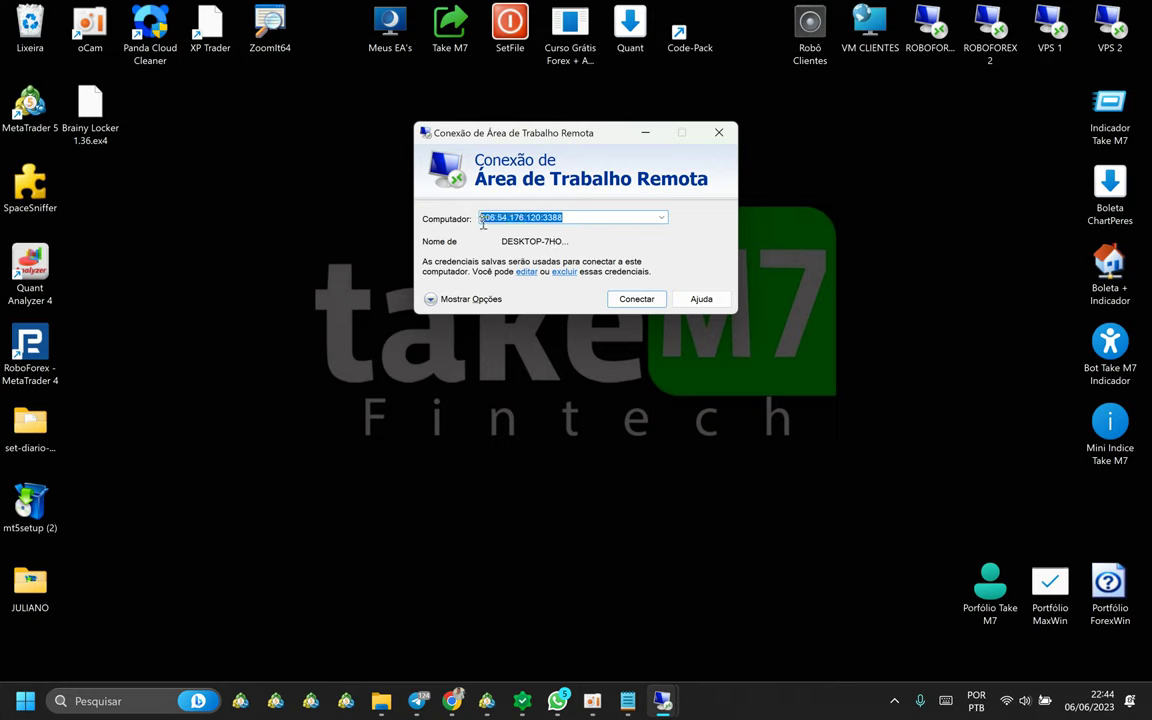
left_click(567, 217)
left_click_drag(567, 217, 470, 210)
left_click_drag(565, 219, 486, 225)
Save the remote connection settings as an RDP file named TESTE on the Desktop.
left_click(455, 299)
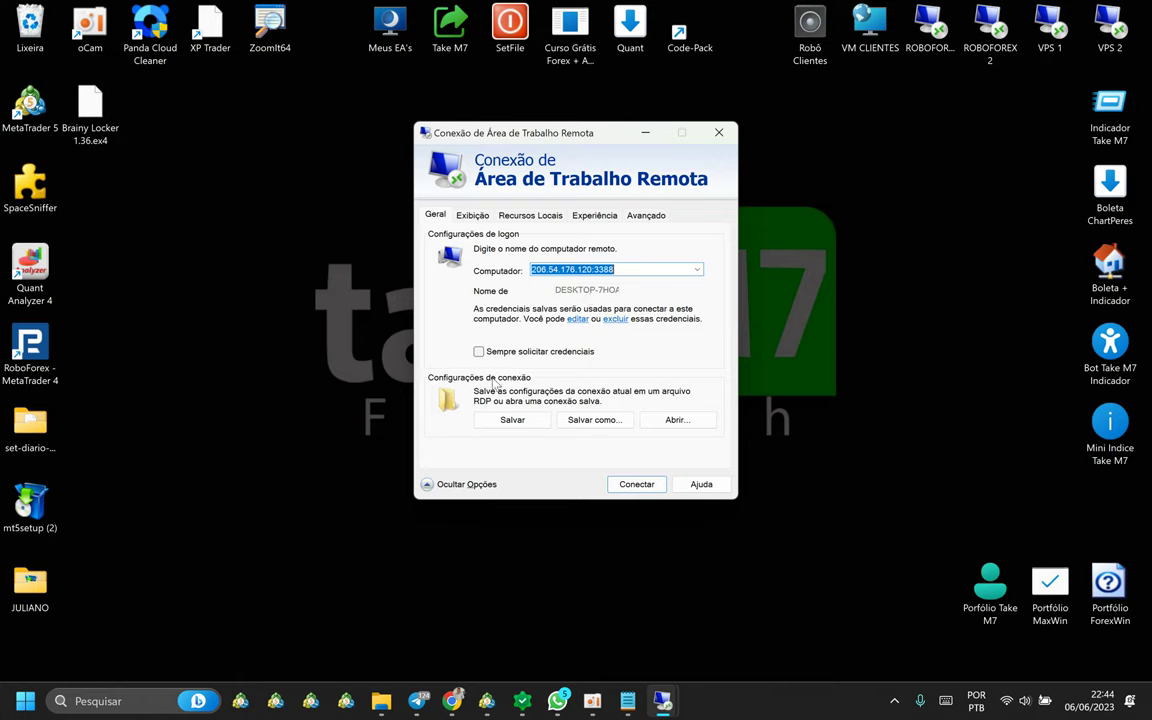
left_click(594, 424)
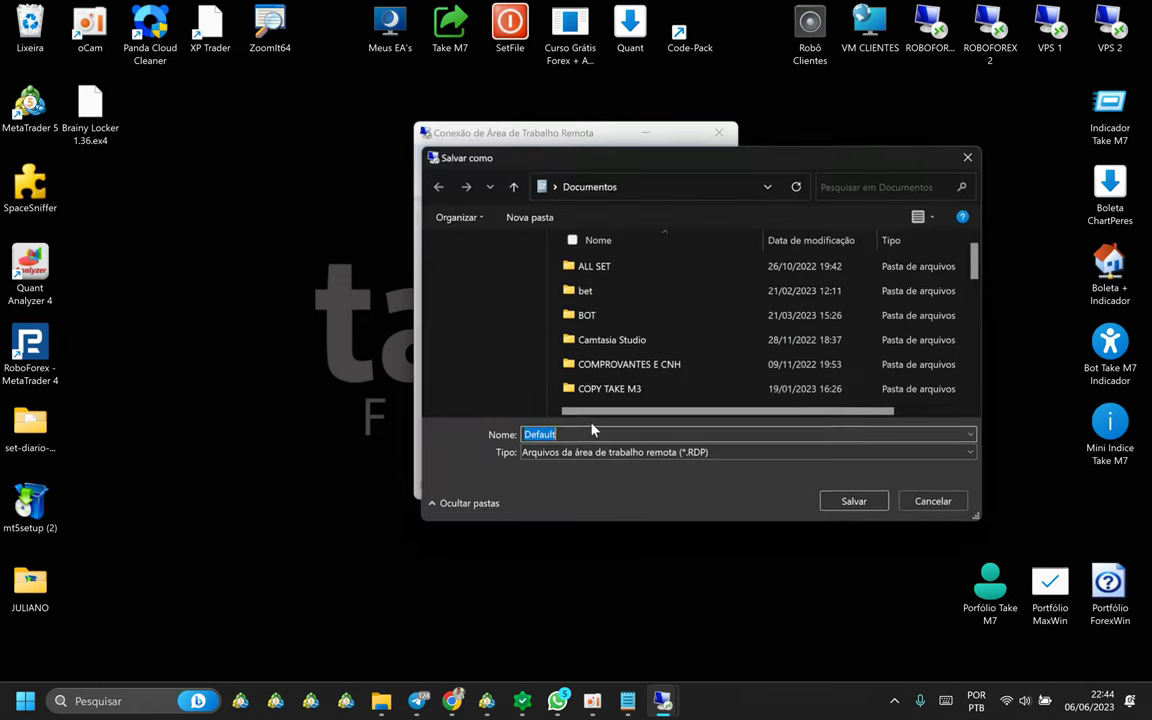
left_click(481, 295)
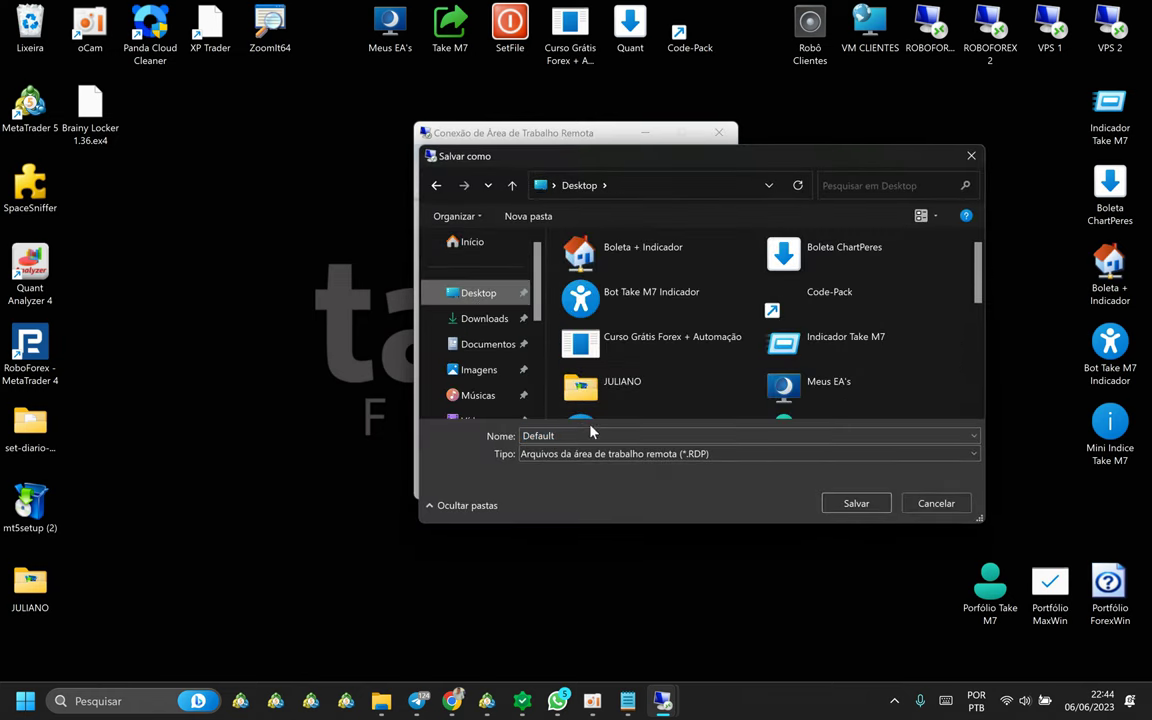
left_click(583, 436)
type("TESTE")
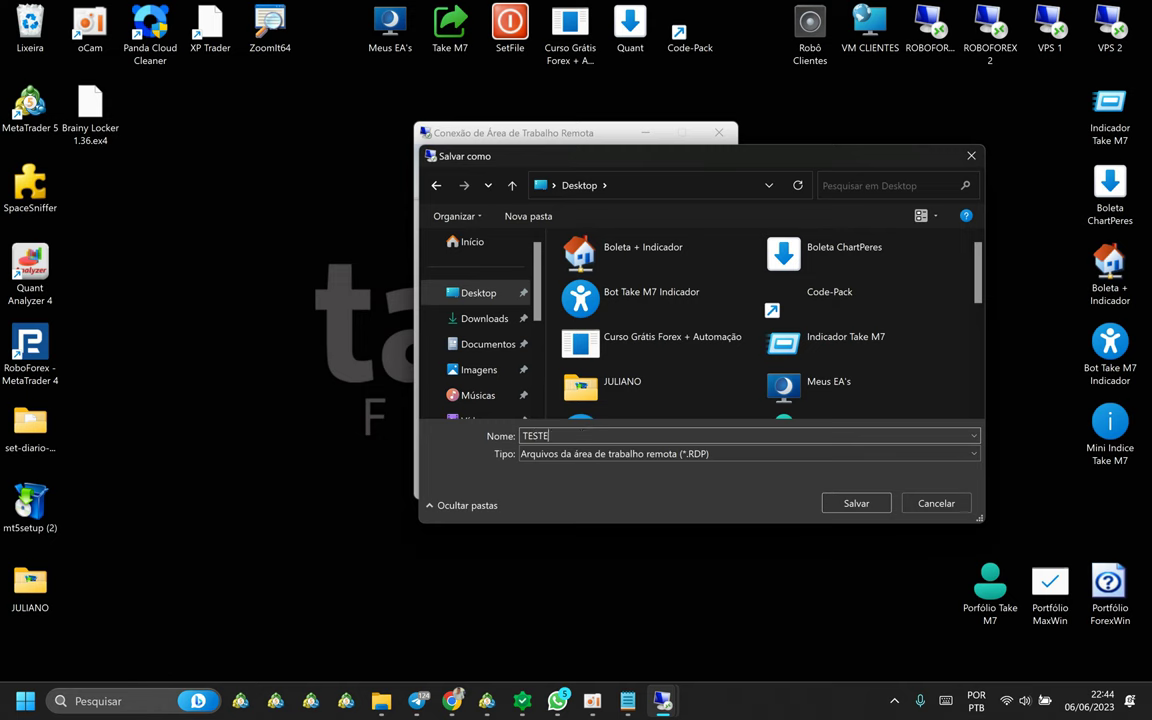
left_click(856, 504)
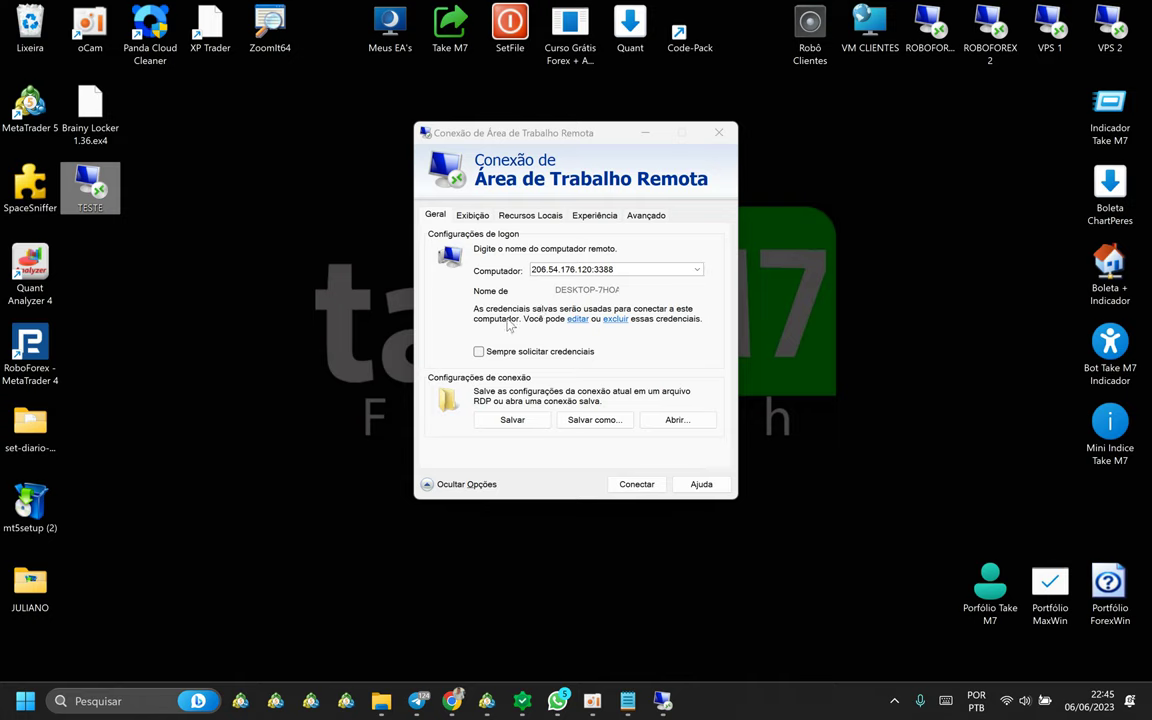
Examine the credentials update prompt for 206.54.176.120, dismiss it unchanged and minimize the Remote Desktop Connection window.
left_click(578, 319)
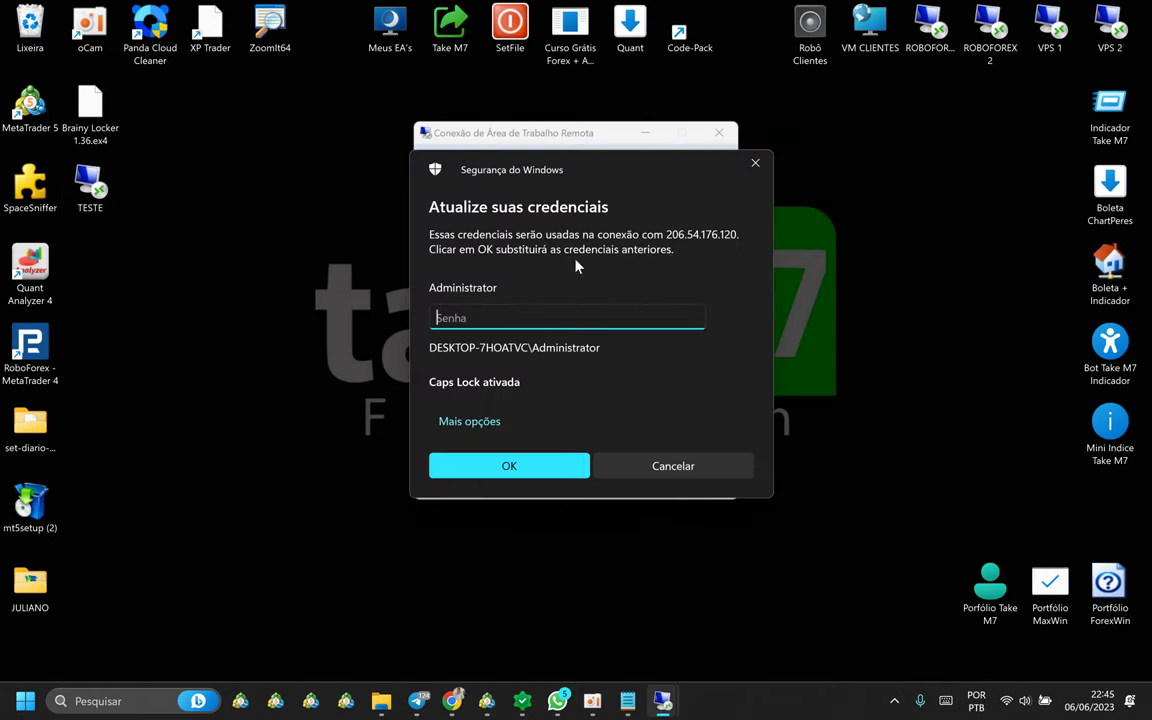
left_click_drag(686, 175, 427, 140)
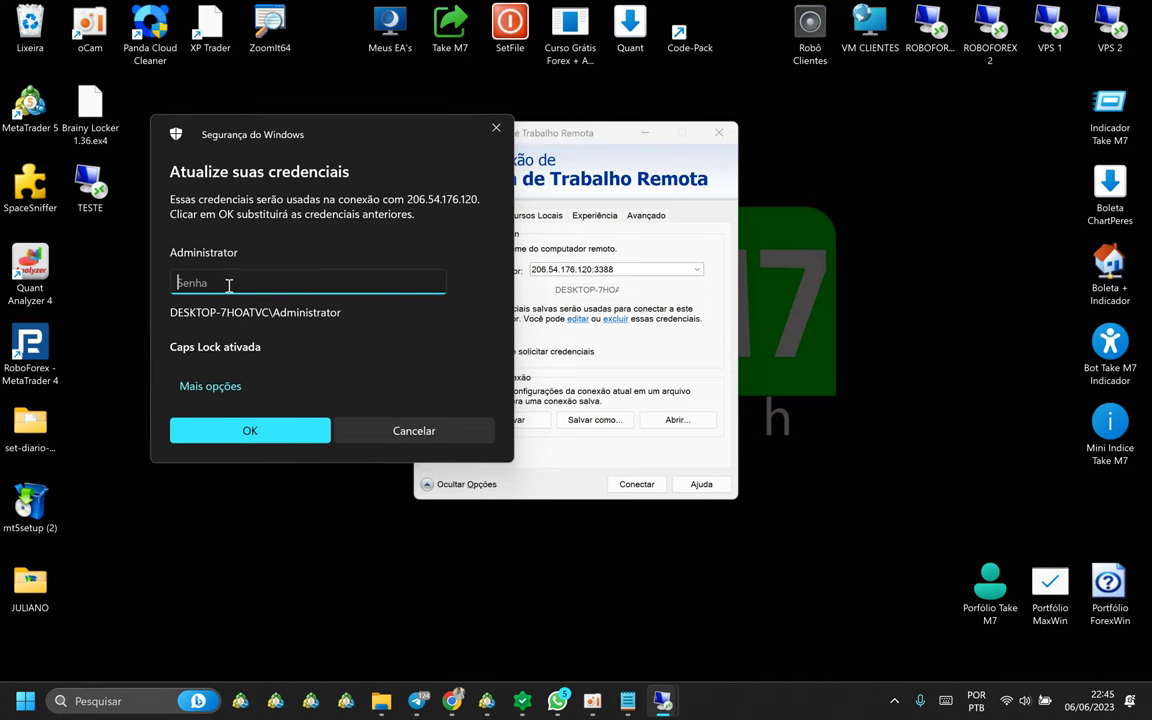
left_click(414, 431)
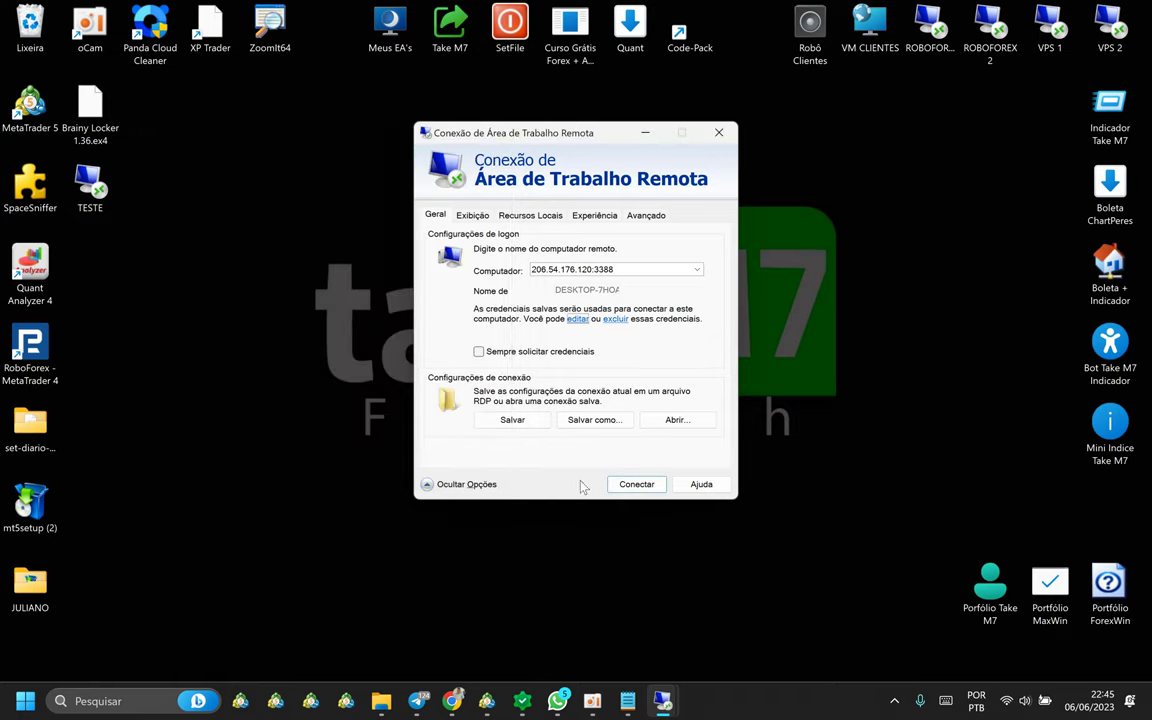
left_click(645, 132)
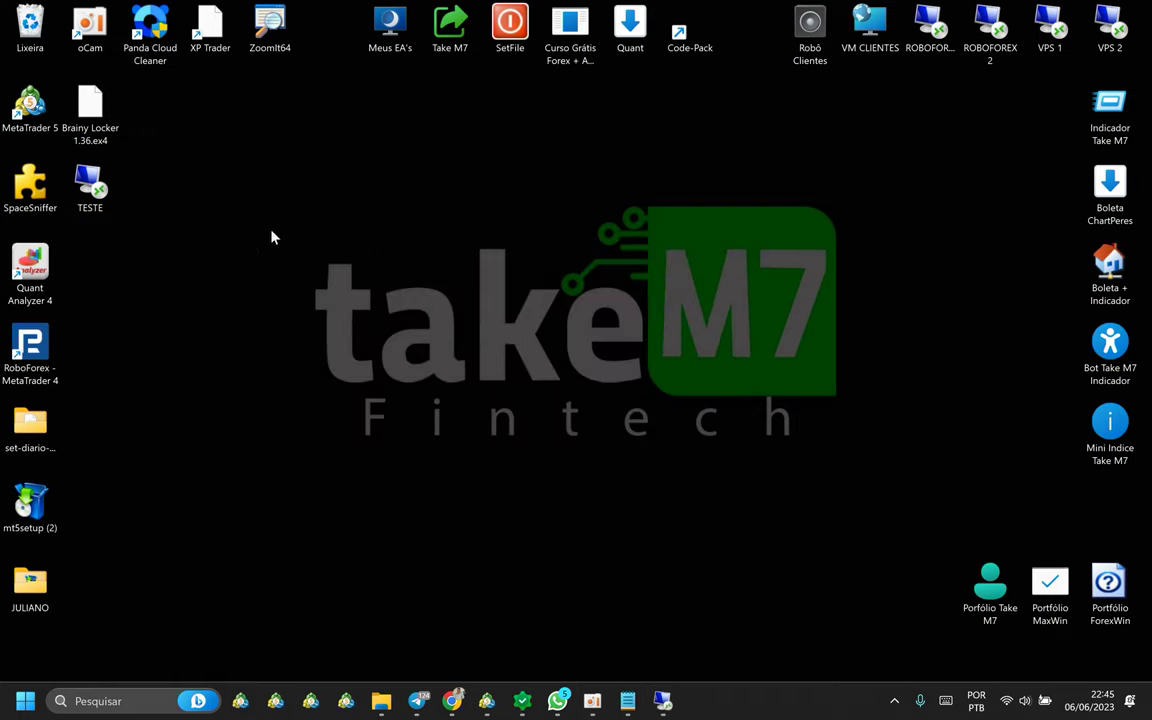
Permanently delete the TESTE remote connection file from the desktop.
left_click(103, 203)
key("shift+Delete")
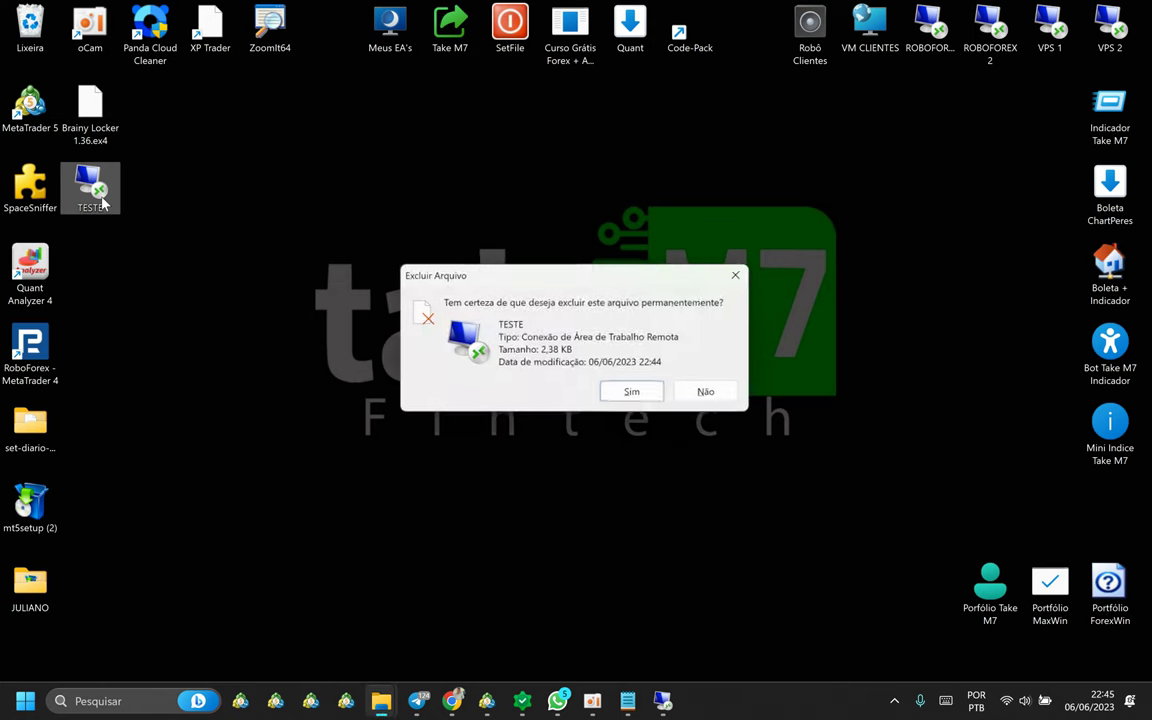
key("Return")
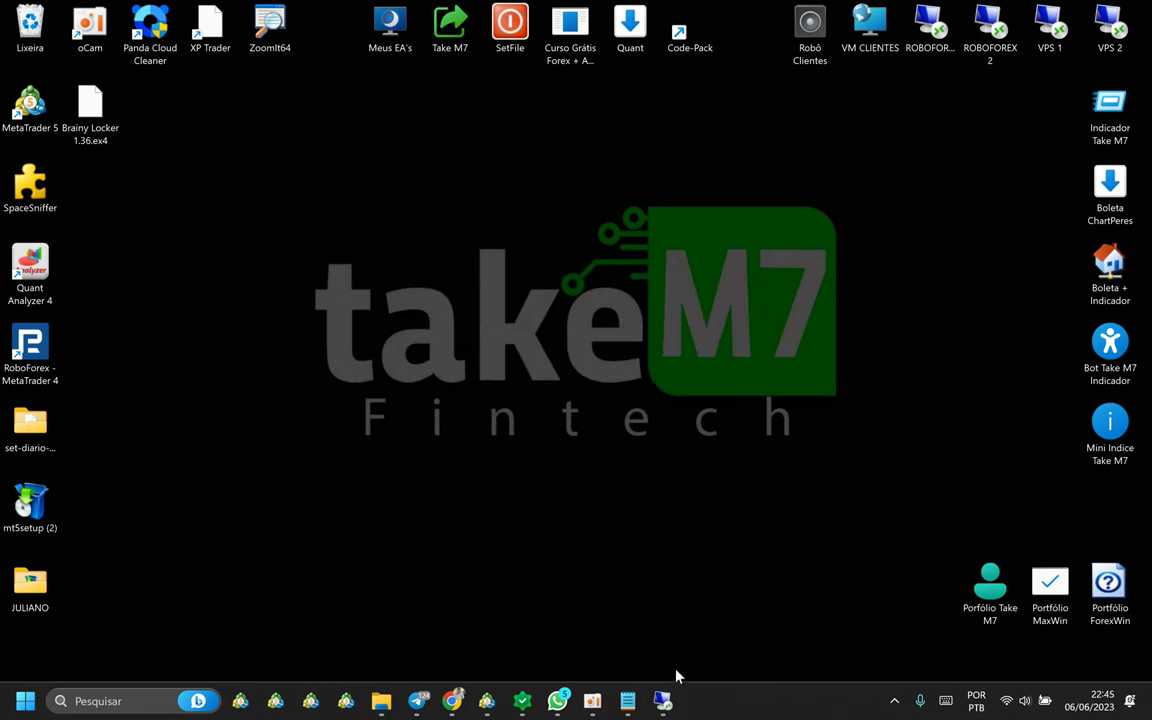
left_click(668, 700)
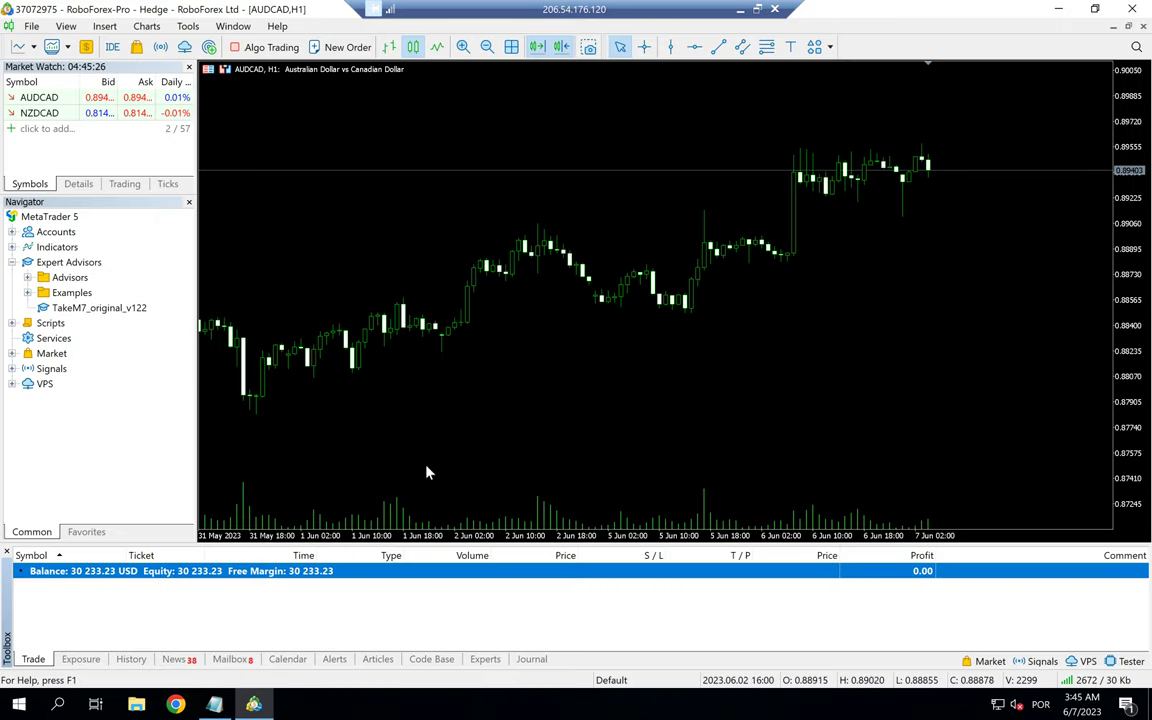
left_click(280, 287)
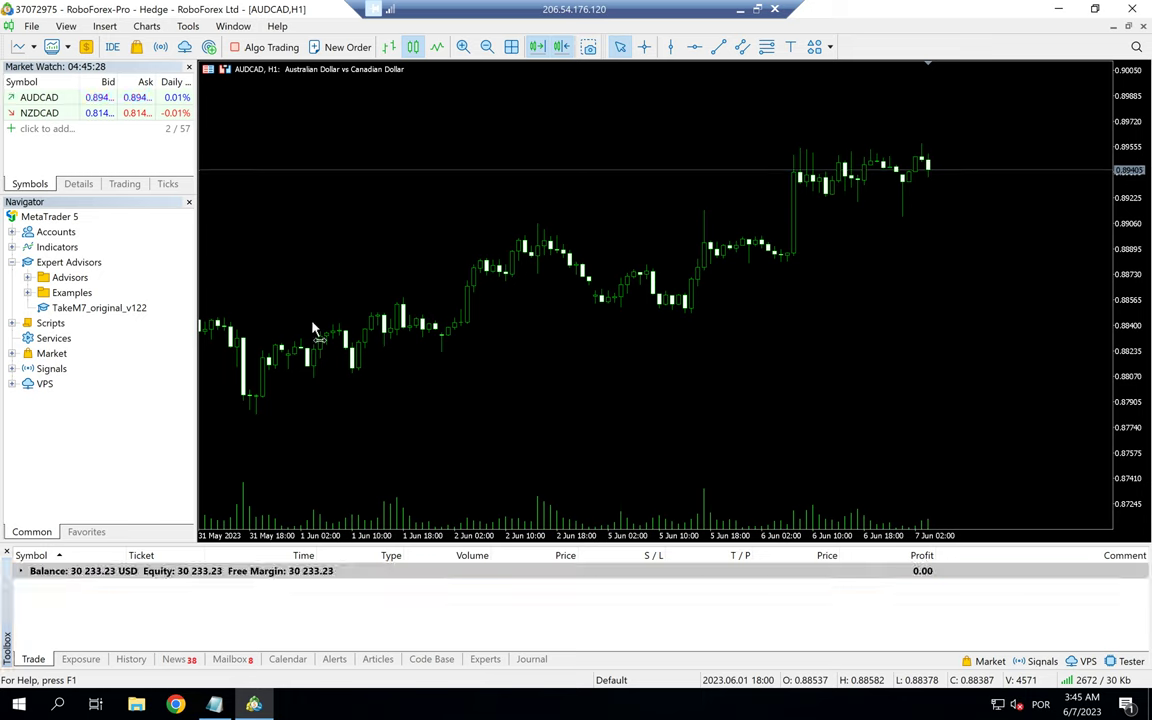
left_click(1059, 9)
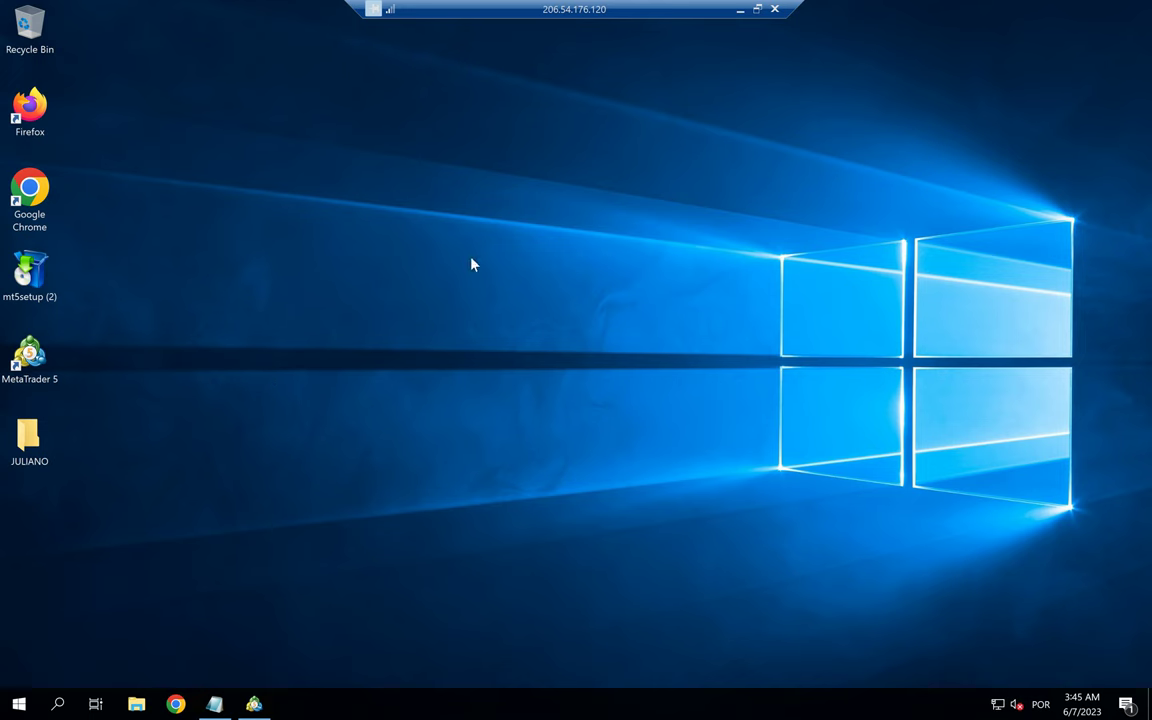
left_click(740, 9)
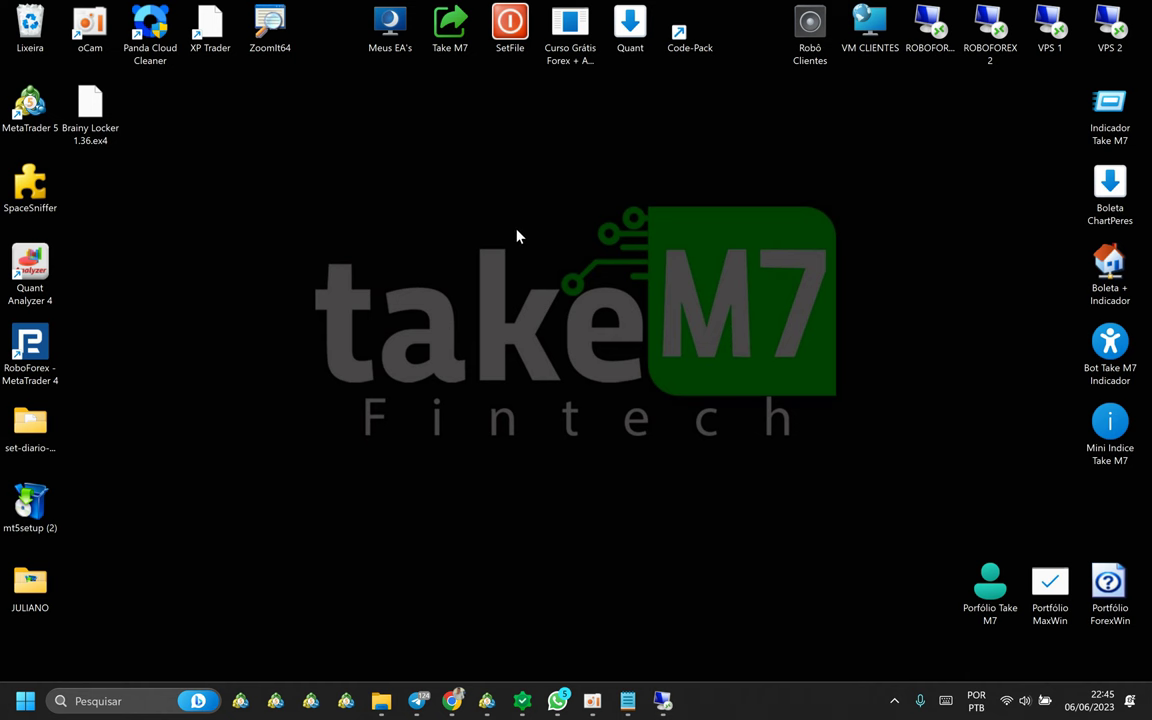